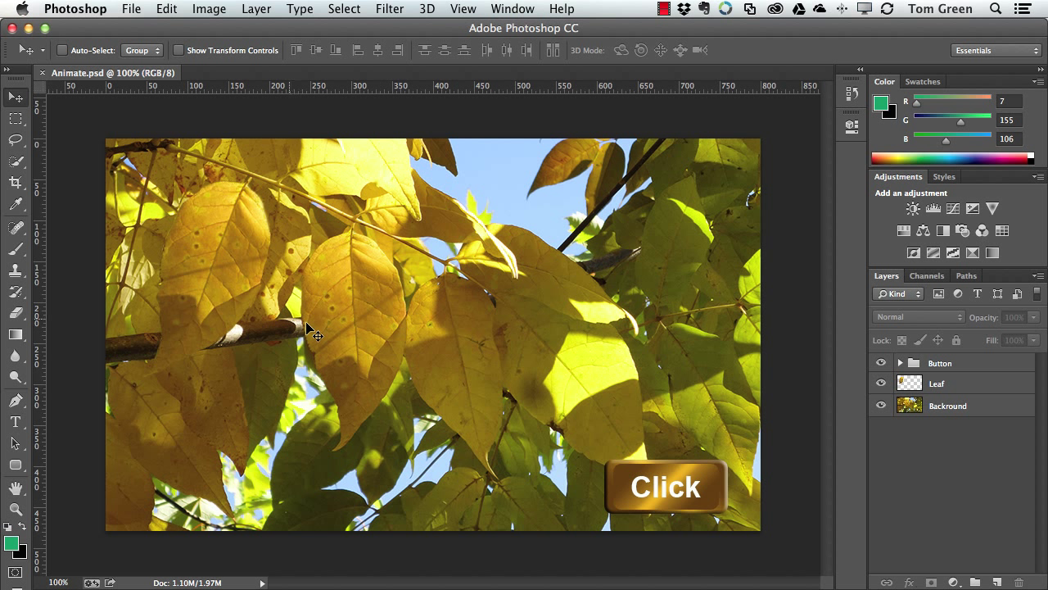
- Toggle the Button group and Backround layer visibility off and back on, and browse the File menu
left_click(882, 364)
left_click(882, 406)
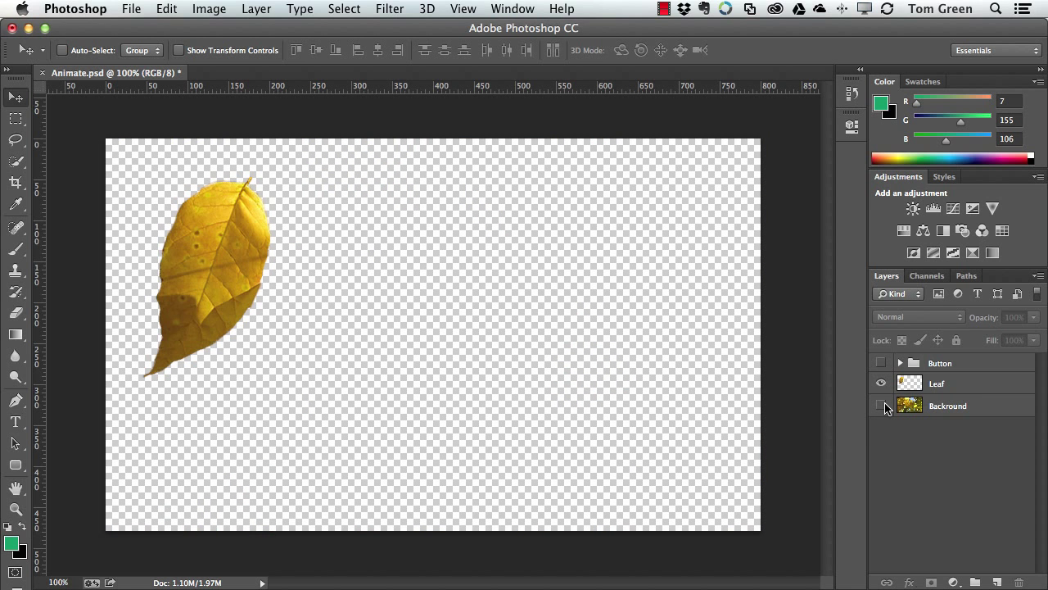
left_click(881, 405)
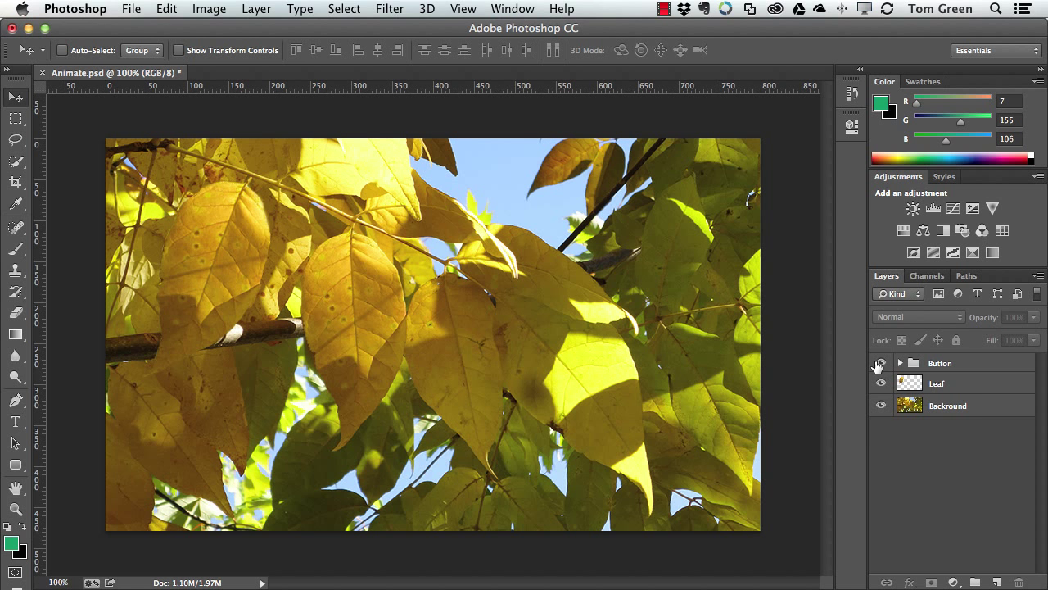
left_click(881, 364)
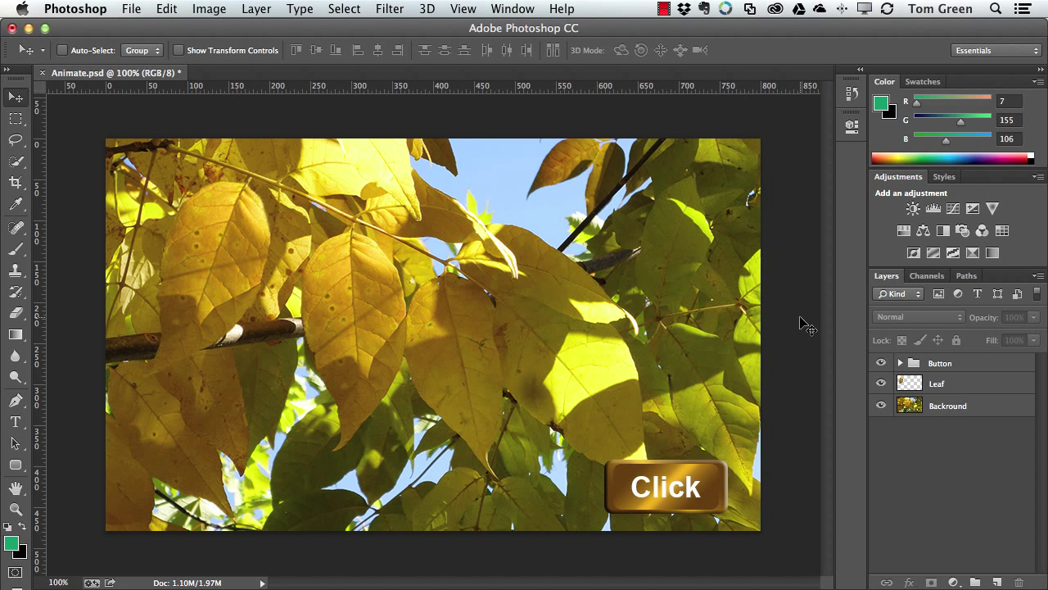
left_click(136, 9)
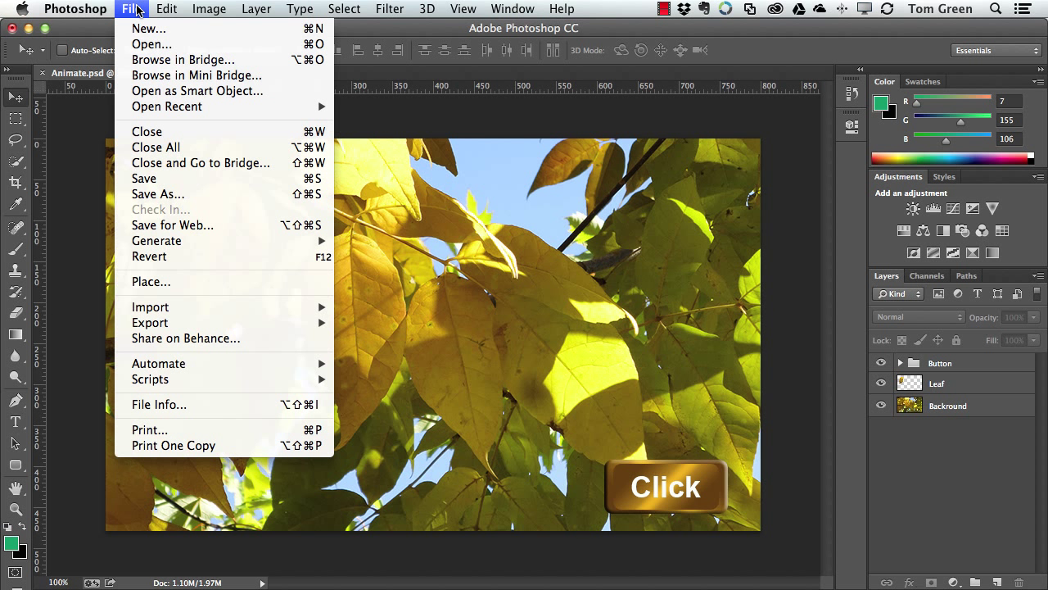
mouse_move(144, 247)
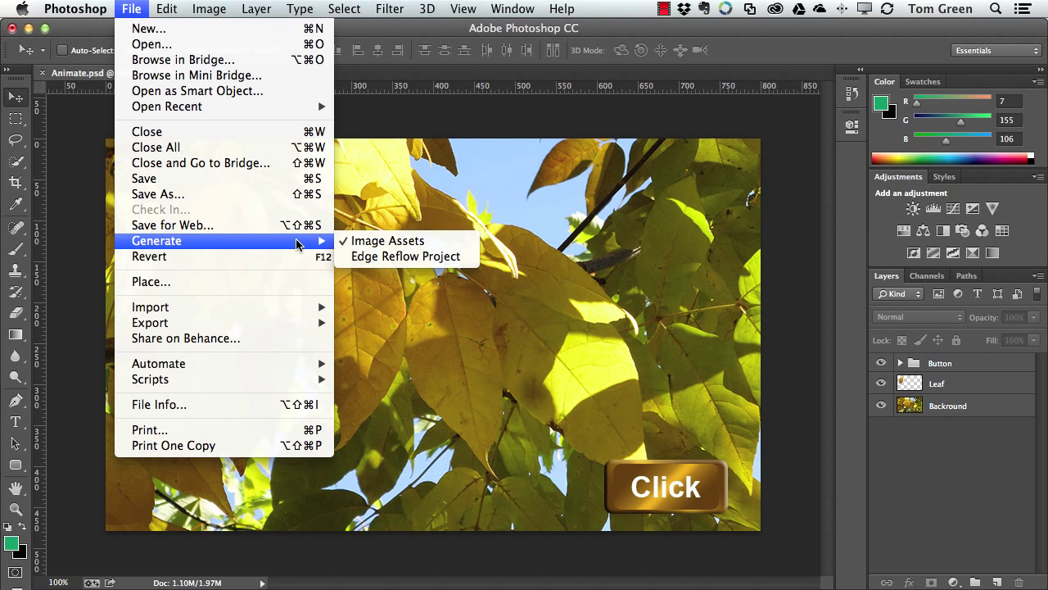
left_click(827, 303)
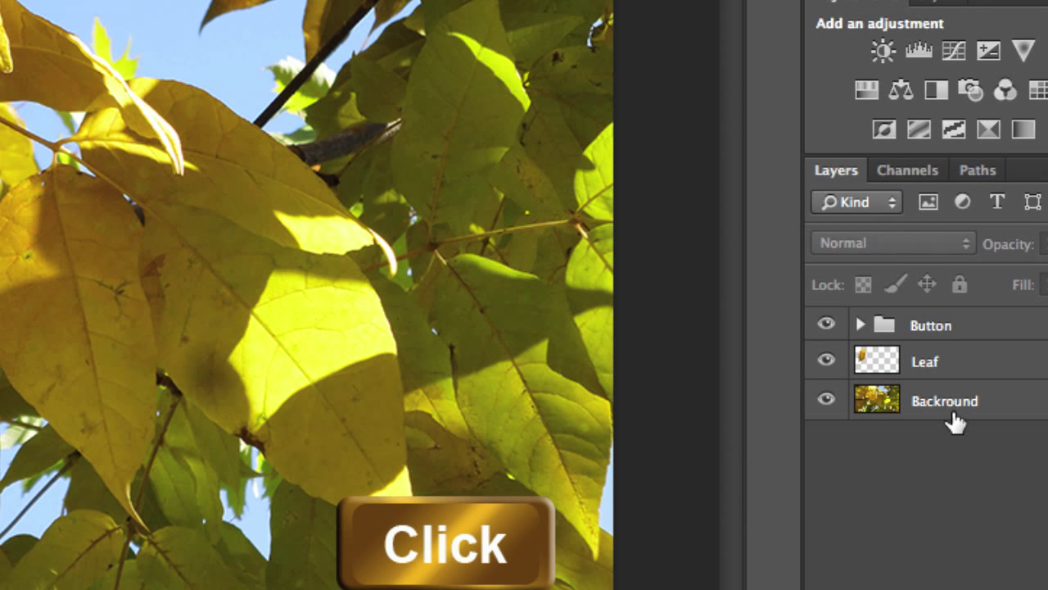
- Rename the Backround and Leaf layers to Backround.jpg and Leaf.png
double_click(941, 405)
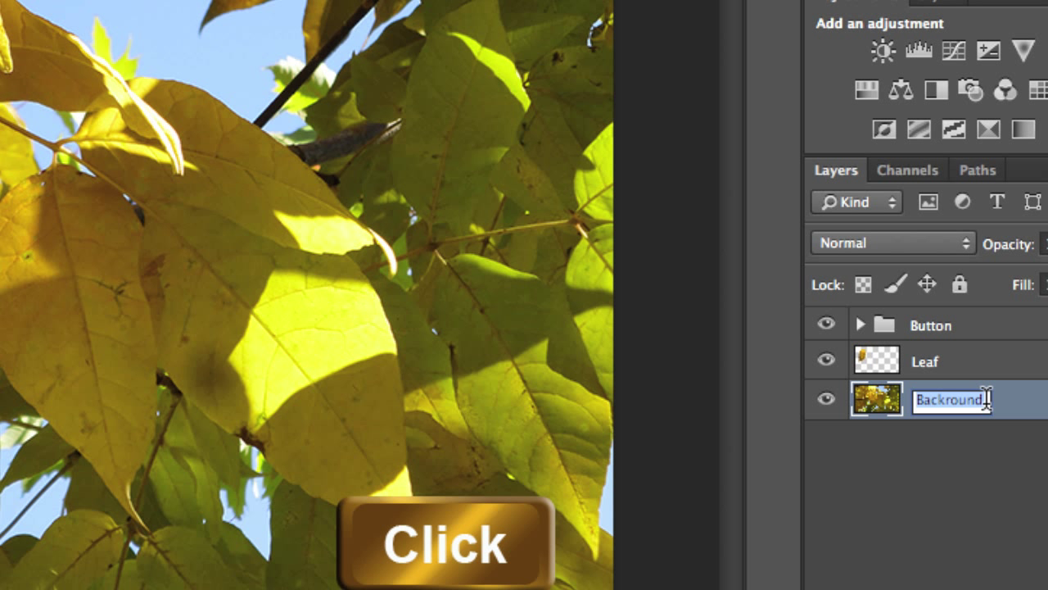
left_click(987, 399)
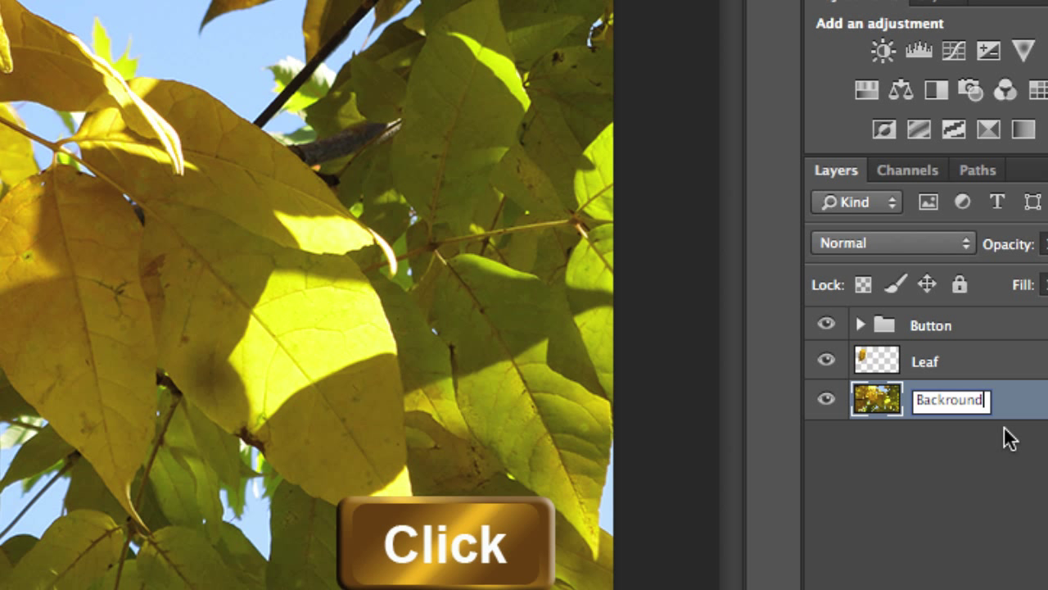
type(".jpg")
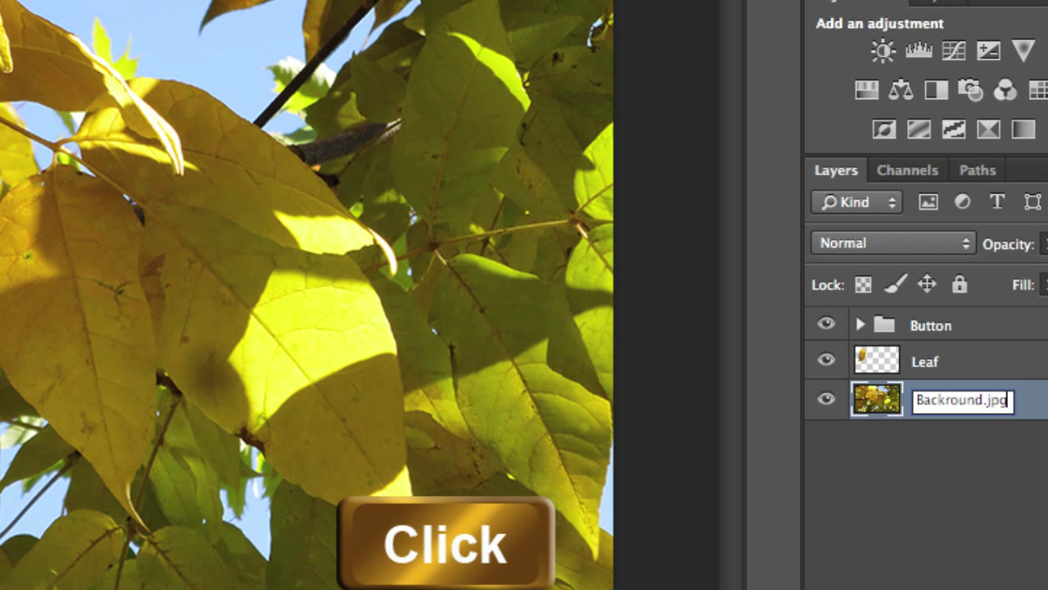
key("Return")
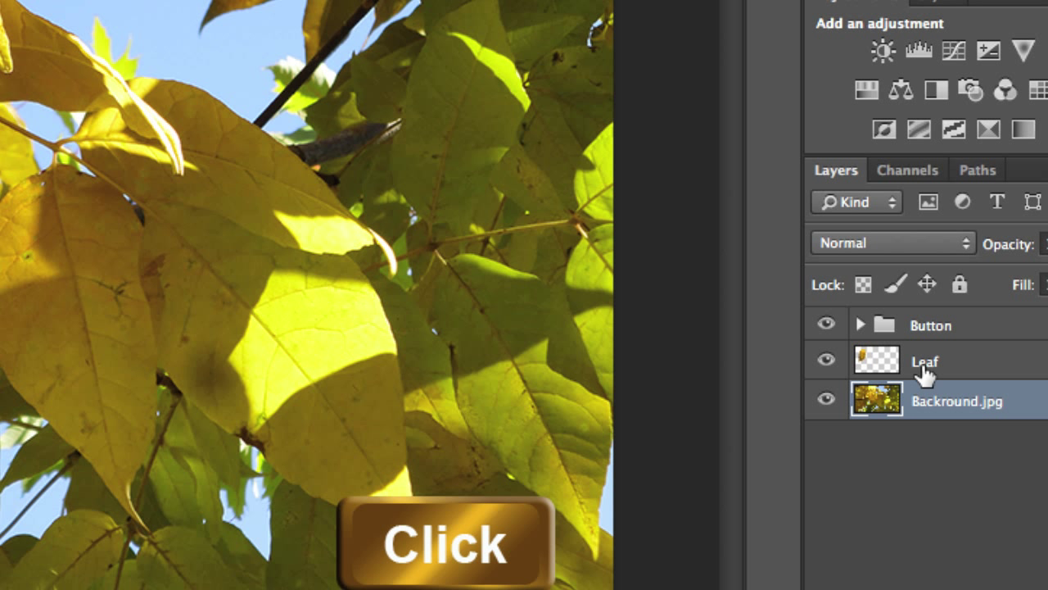
double_click(923, 362)
left_click(944, 360)
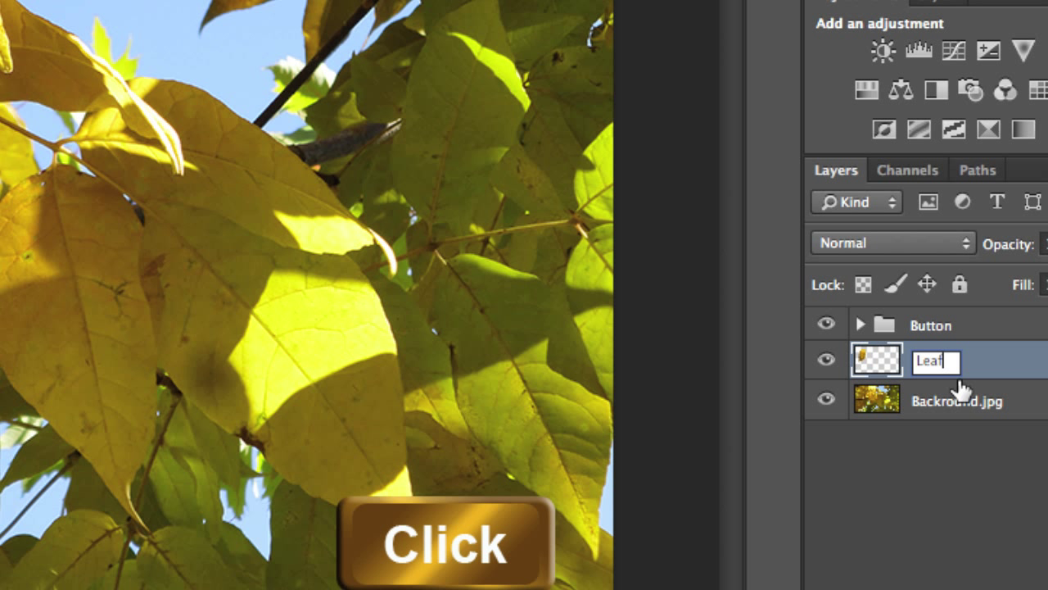
type(".png")
key("Return")
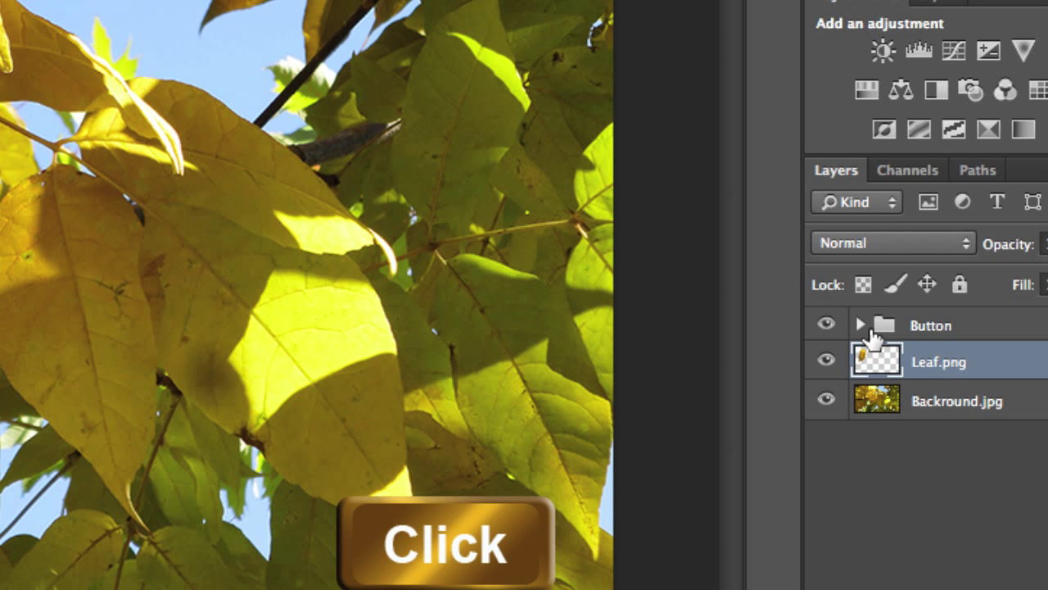
- Type Button.png as the Button group's new name
left_click(860, 326)
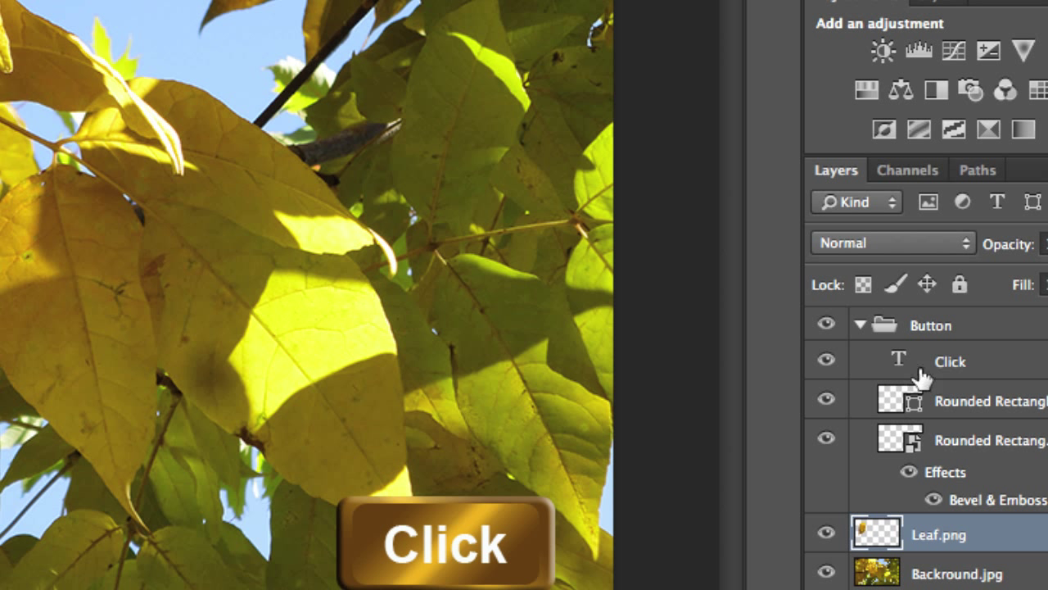
left_click(860, 326)
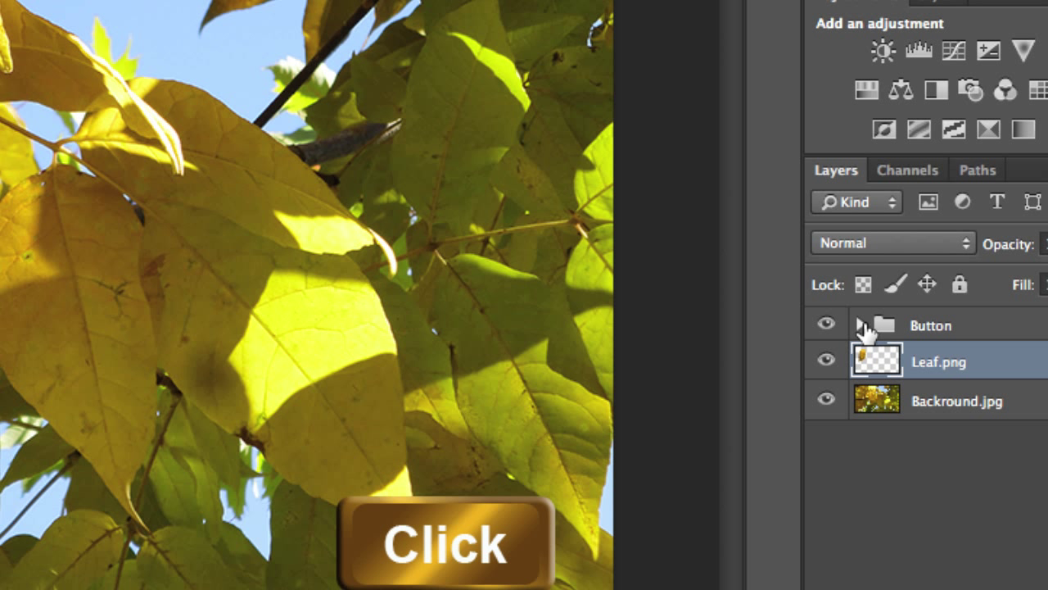
left_click(947, 331)
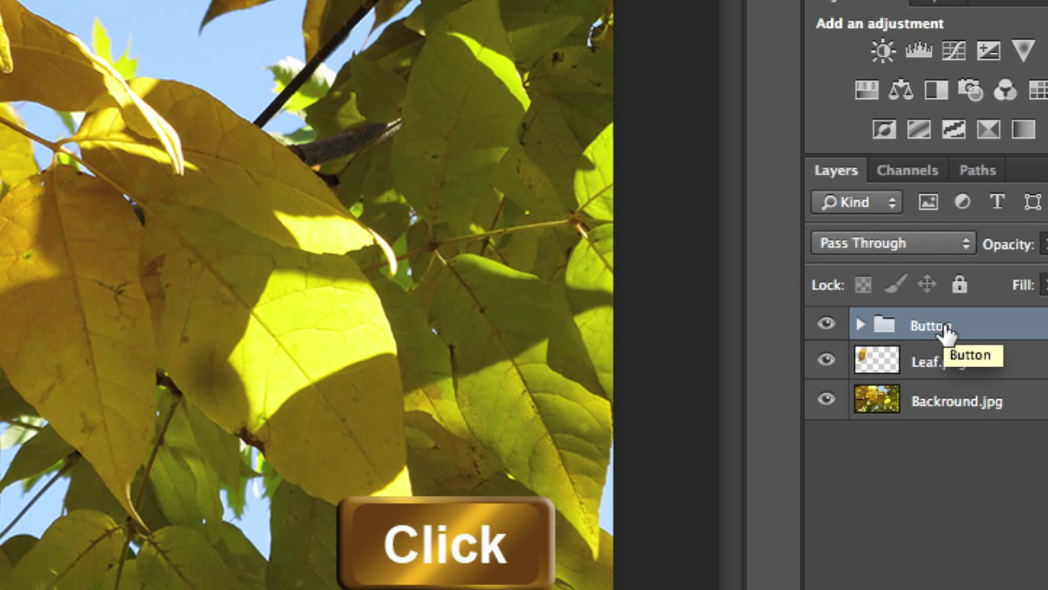
double_click(947, 328)
left_click(958, 325)
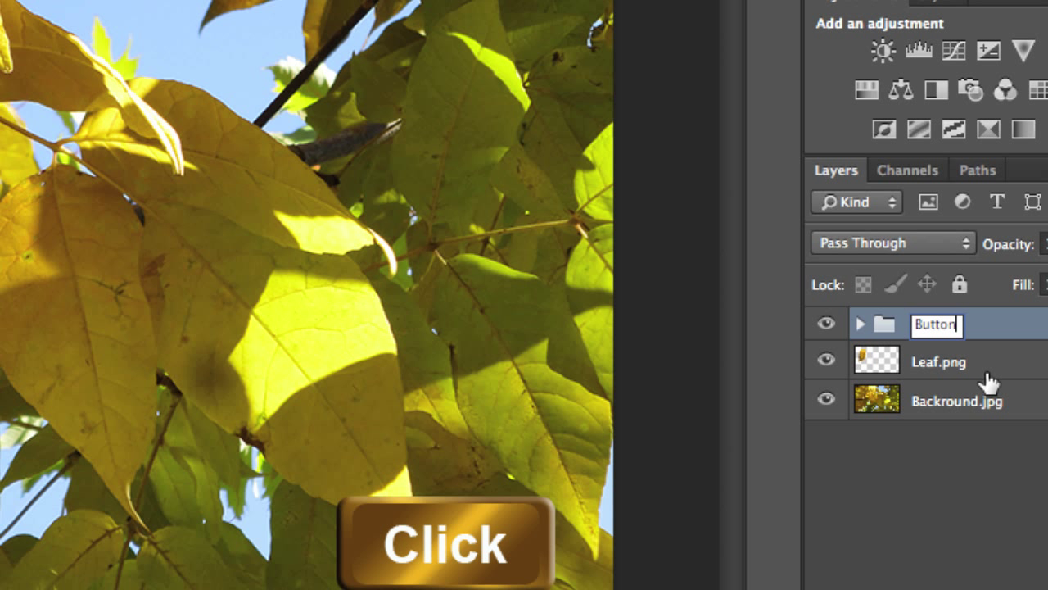
type(".png")
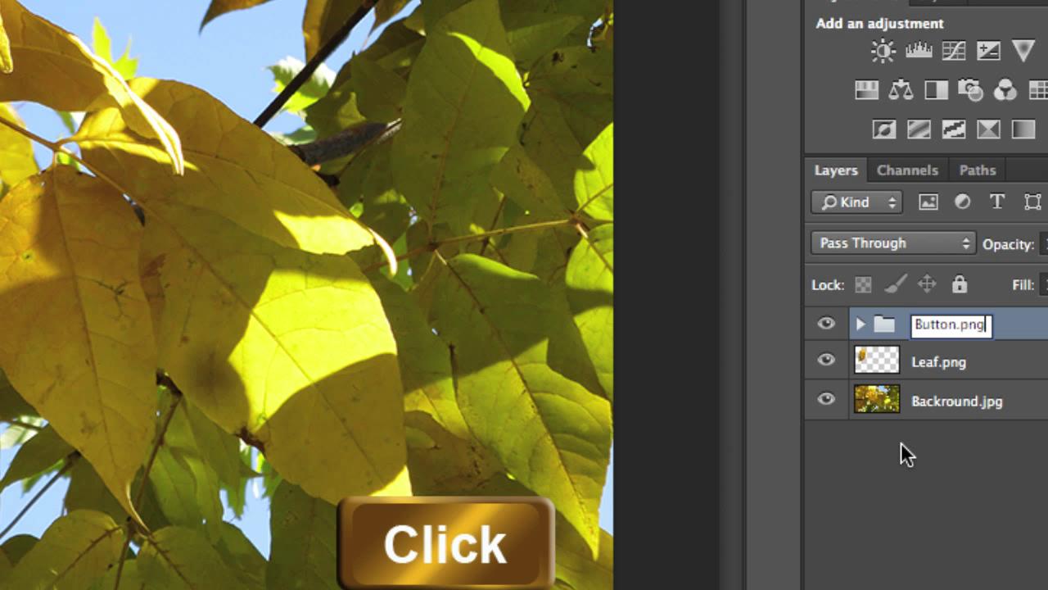
- Confirm the Button.png group name, enable File > Generate > Image Assets, and switch to Finder
key("Return")
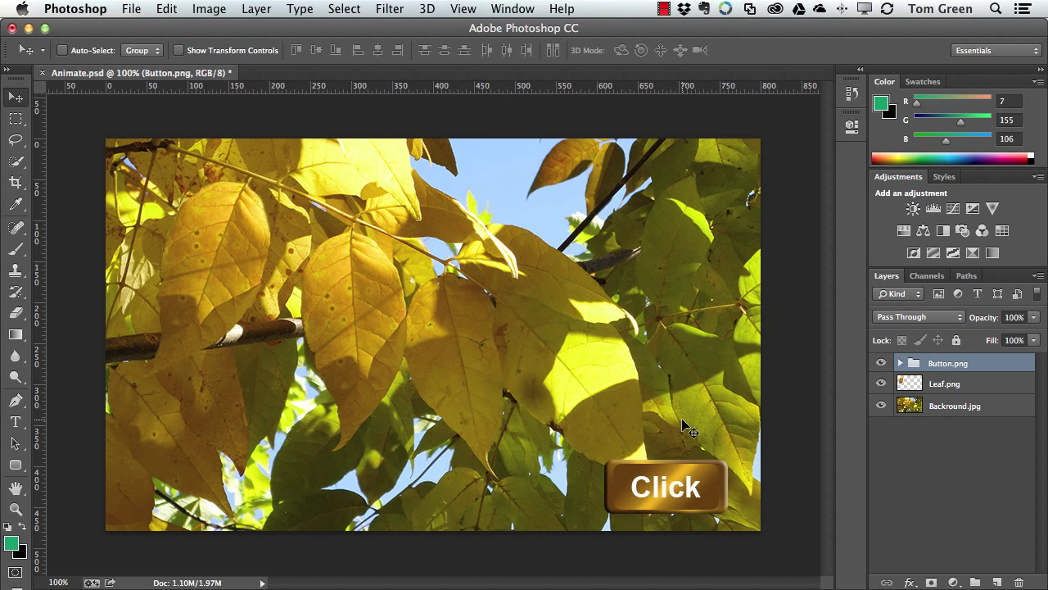
left_click(133, 10)
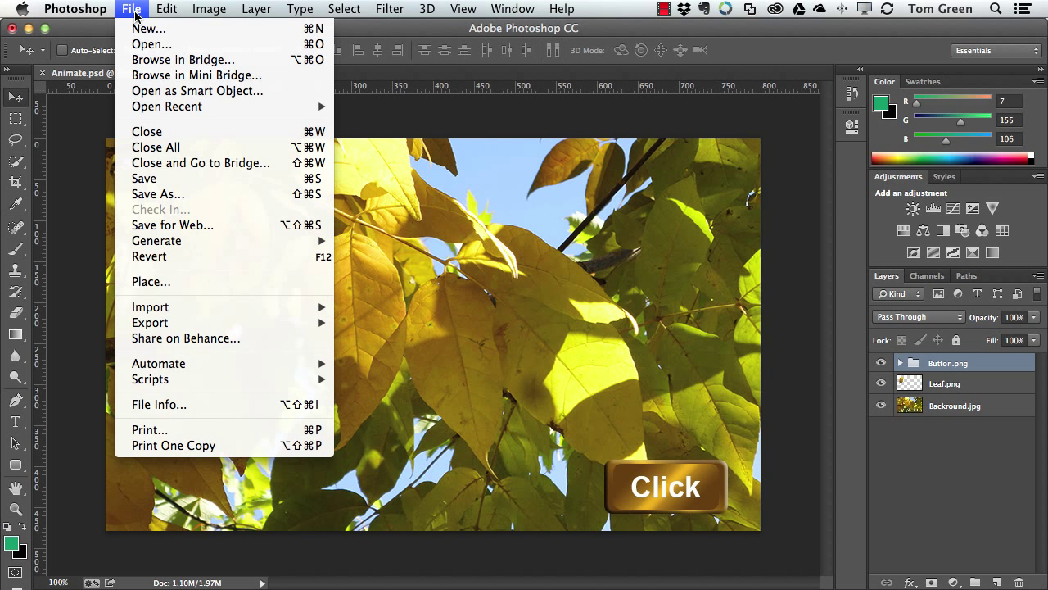
mouse_move(172, 242)
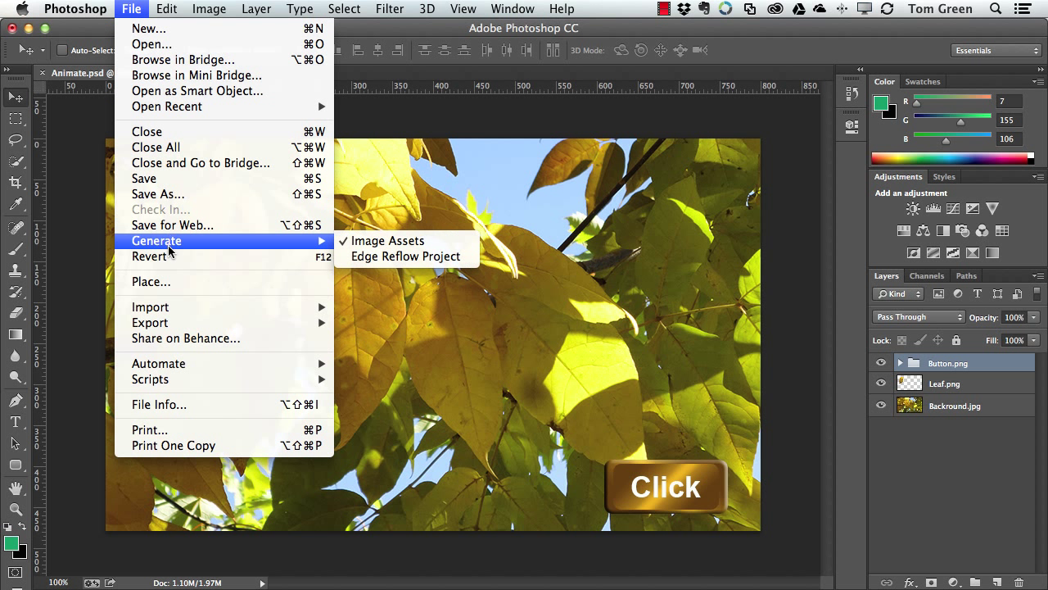
left_click(413, 240)
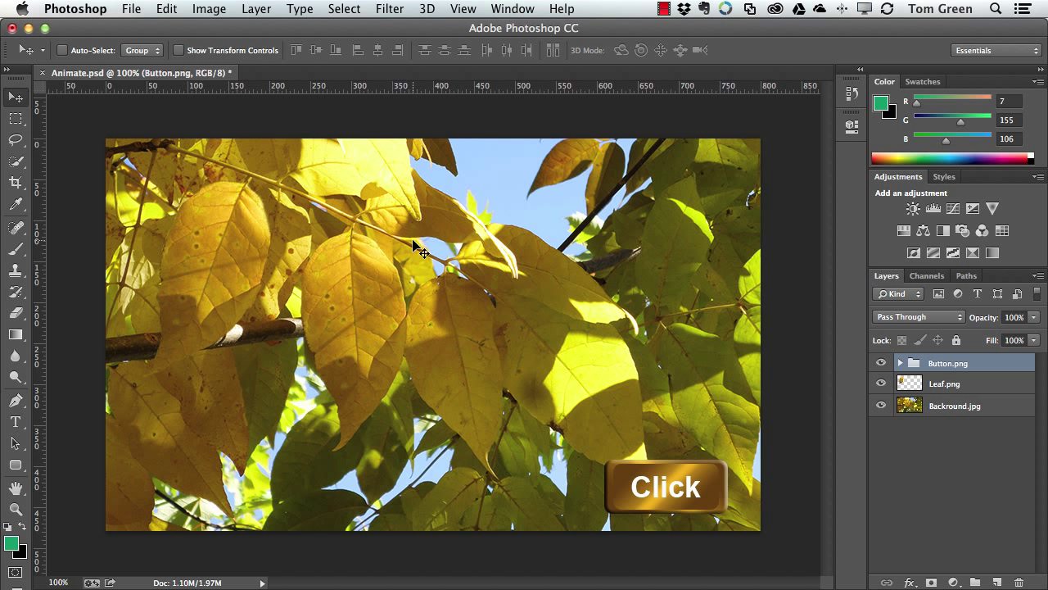
key("super+Tab")
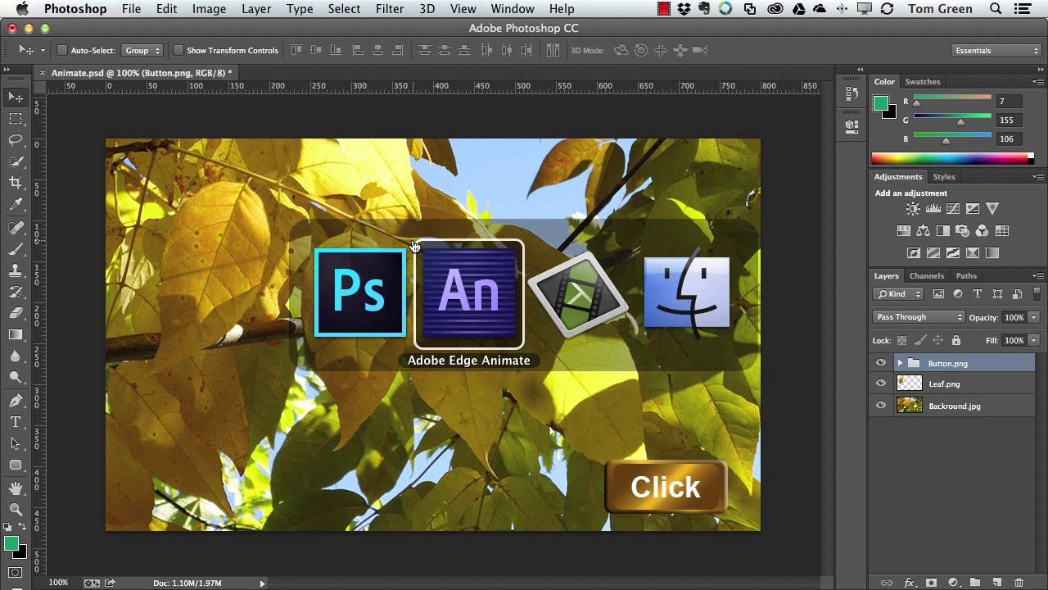
key("super+Tab")
key("super+Tab")
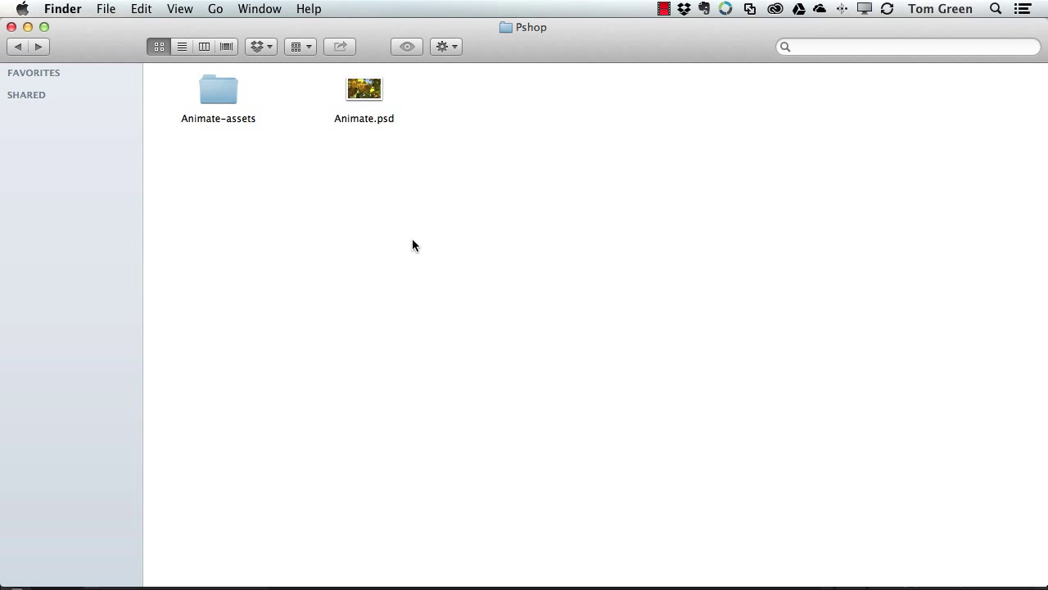
- Check the generated images inside Animate-assets, then rename that folder to images
double_click(223, 93)
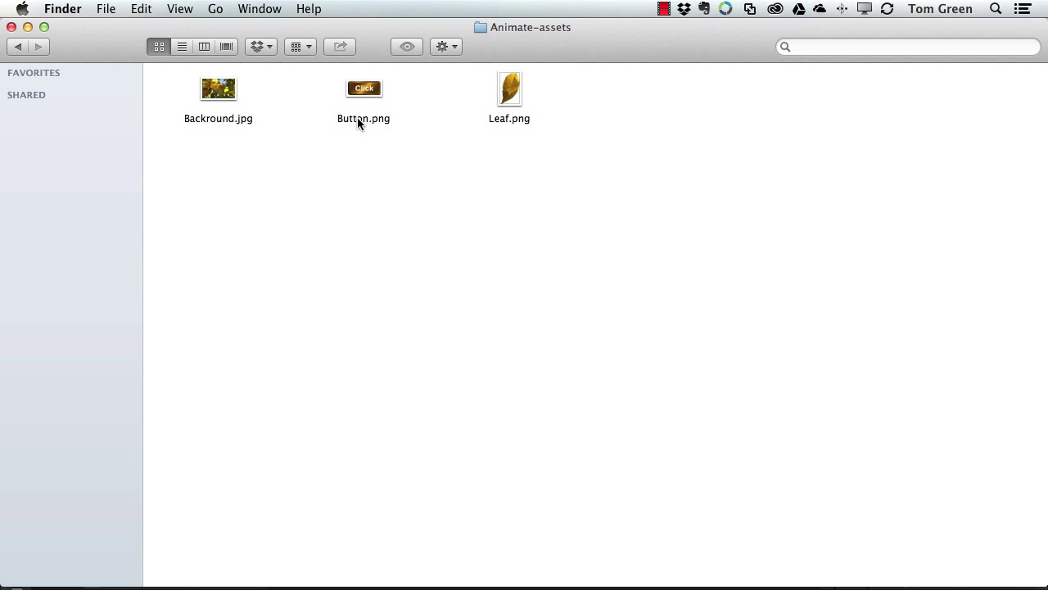
left_click(19, 48)
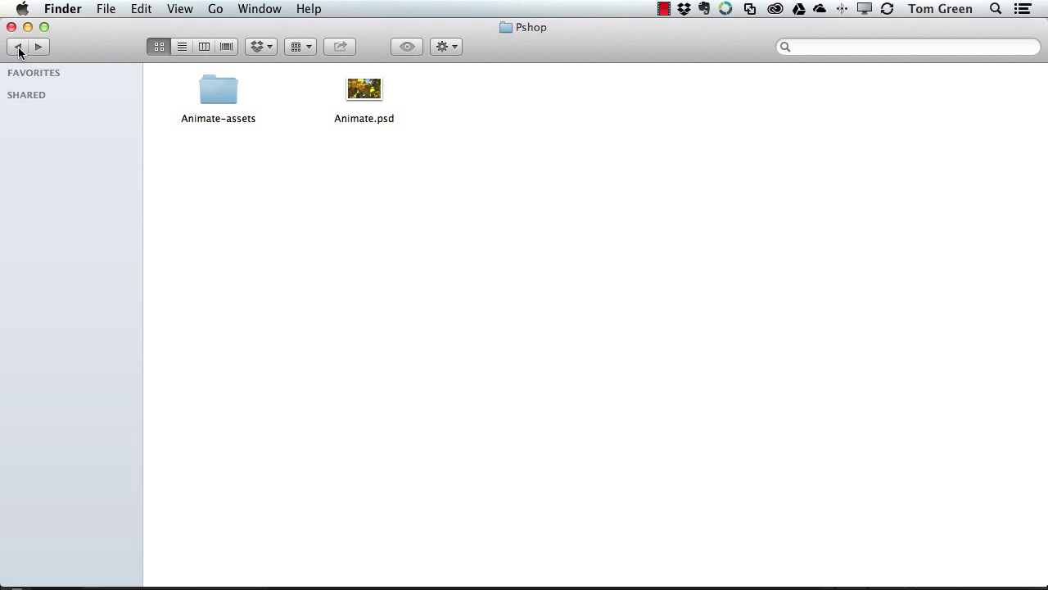
left_click(219, 120)
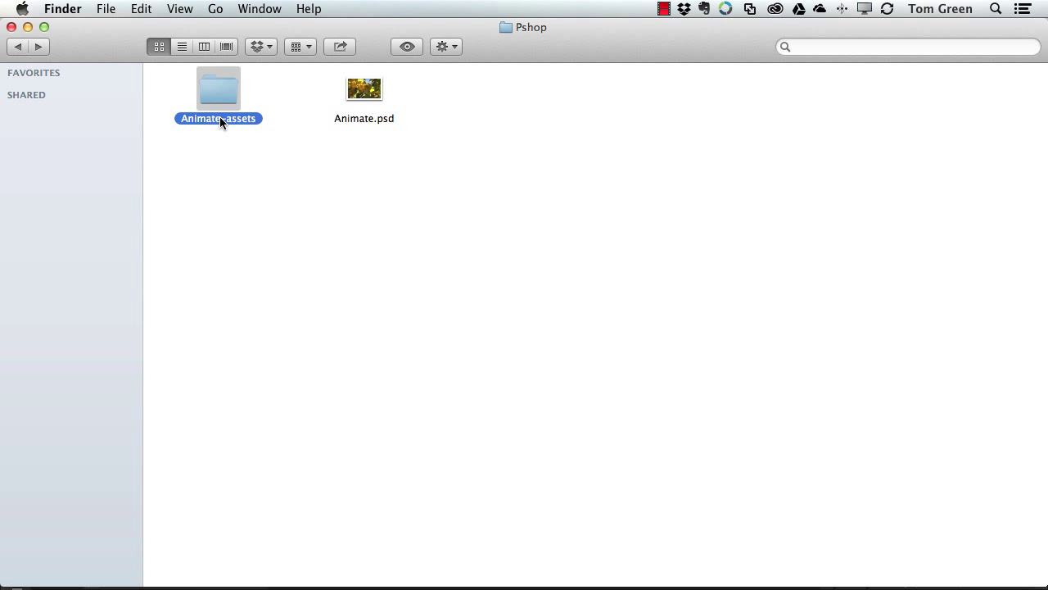
key("Return")
type("images")
key("Return")
left_click(223, 175)
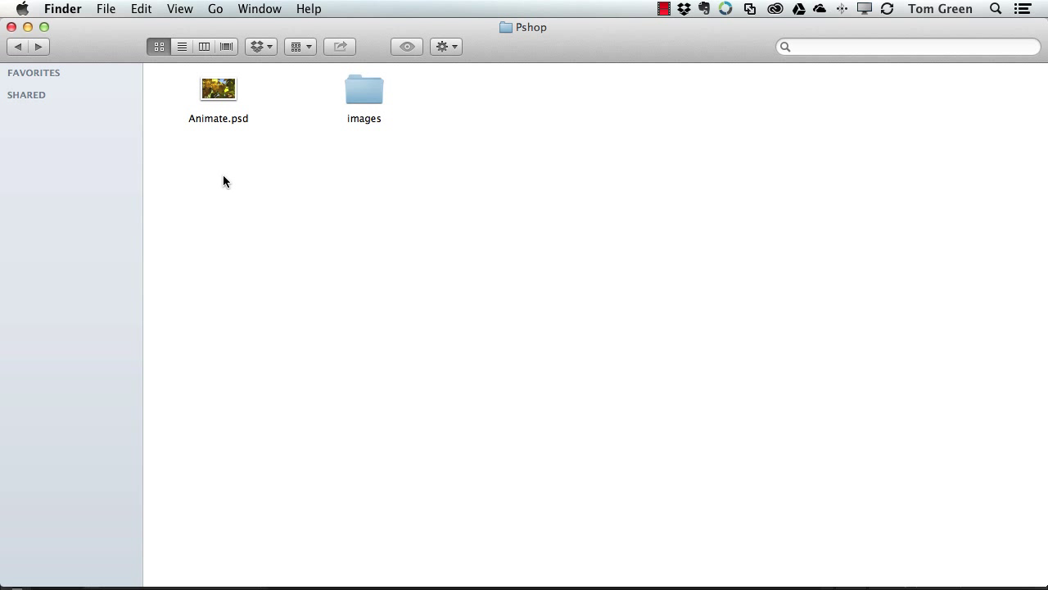
- Create a new Edge Animate composition with an 800 × 476 px stage
key("super+Tab")
key("super+Tab")
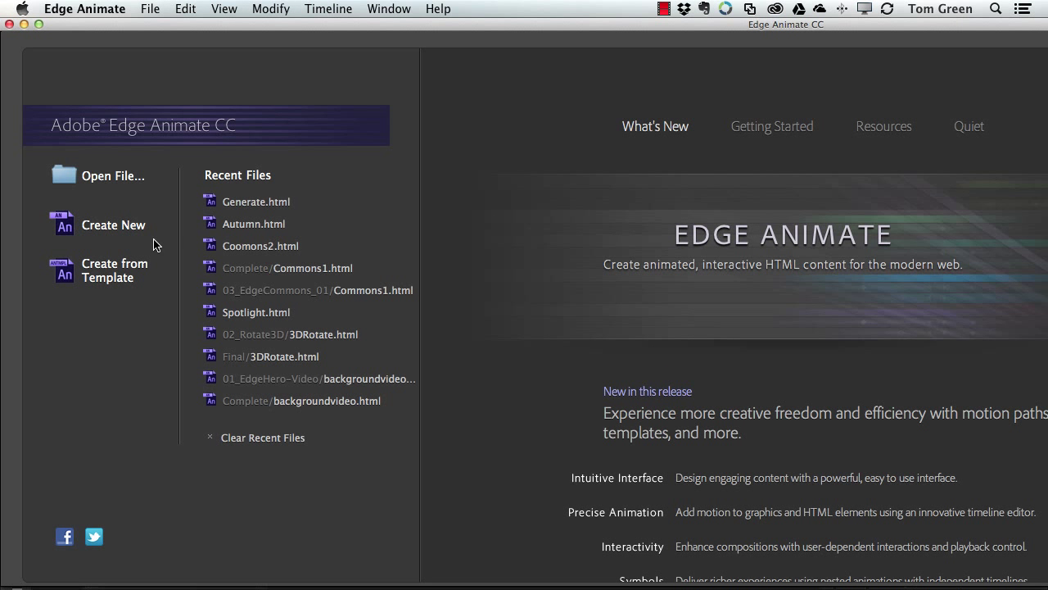
left_click(125, 236)
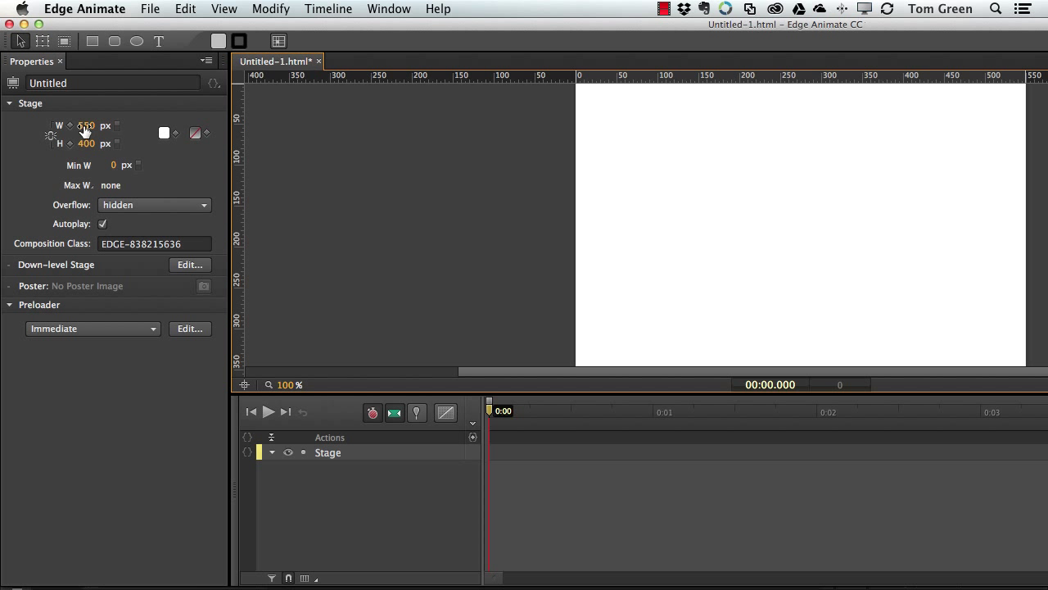
left_click(86, 125)
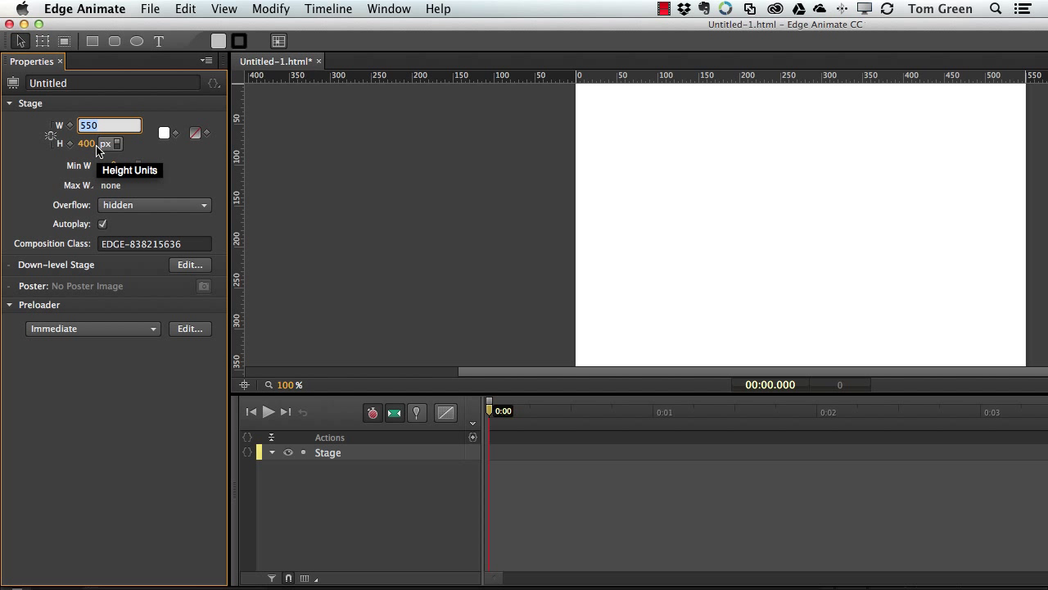
type("800")
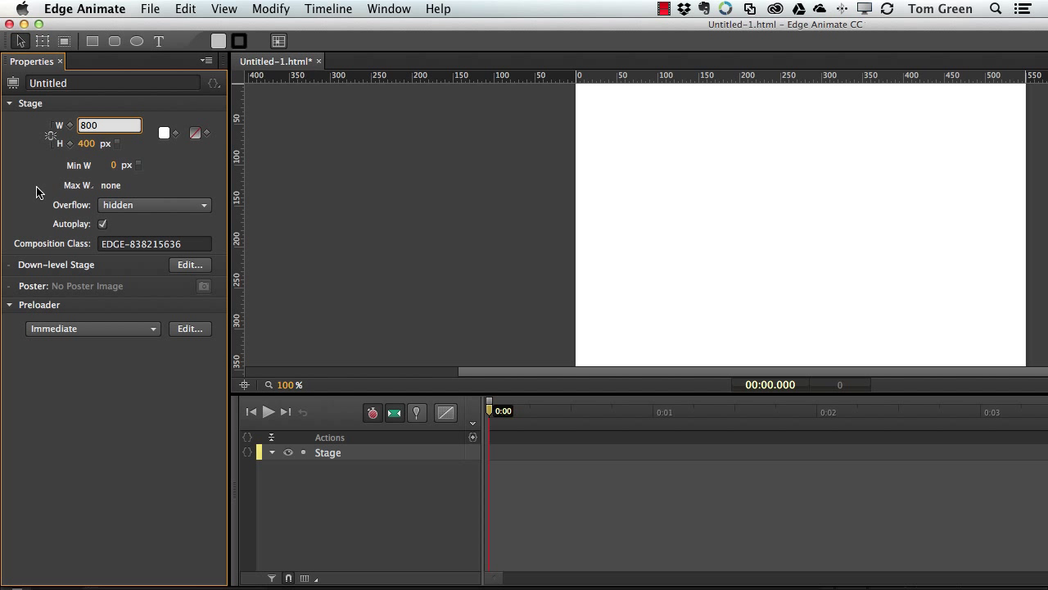
left_click(86, 144)
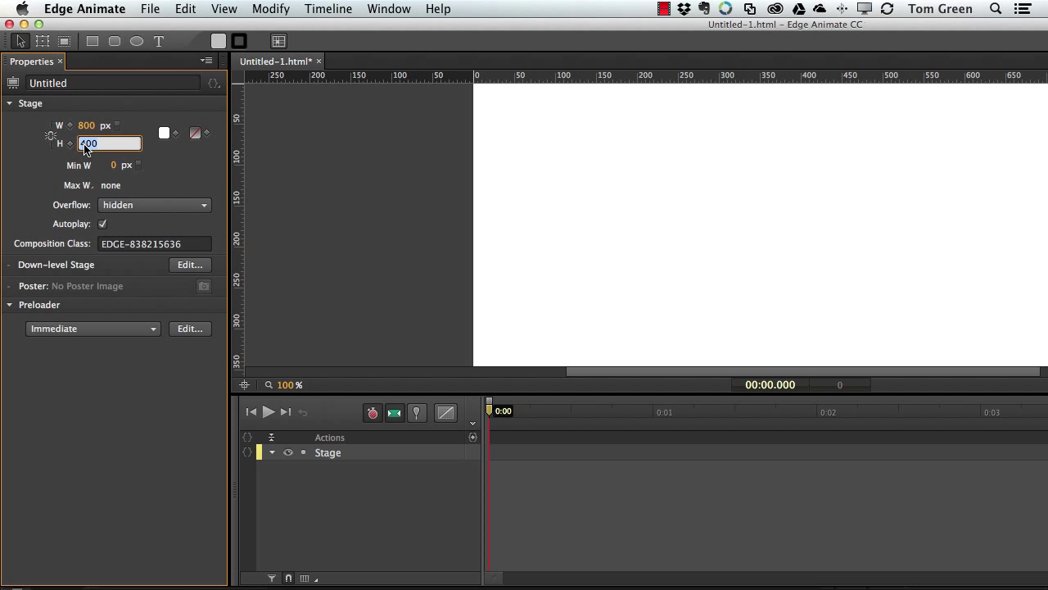
type("476")
key("Return")
- Maximise the Edge Animate window and zoom out so the whole stage fits
left_click(39, 24)
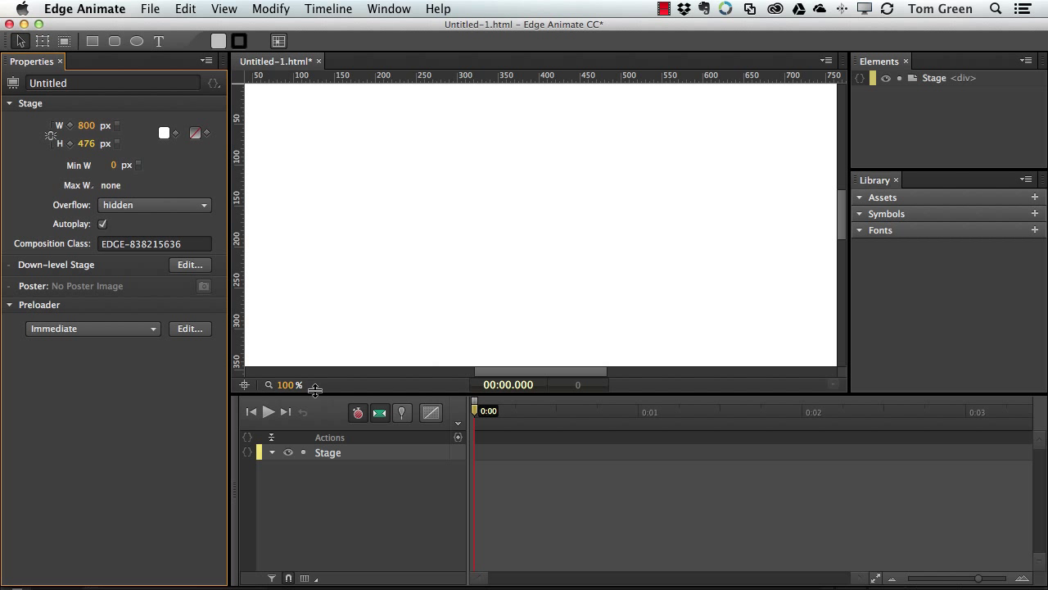
left_click_drag(290, 384, 268, 387)
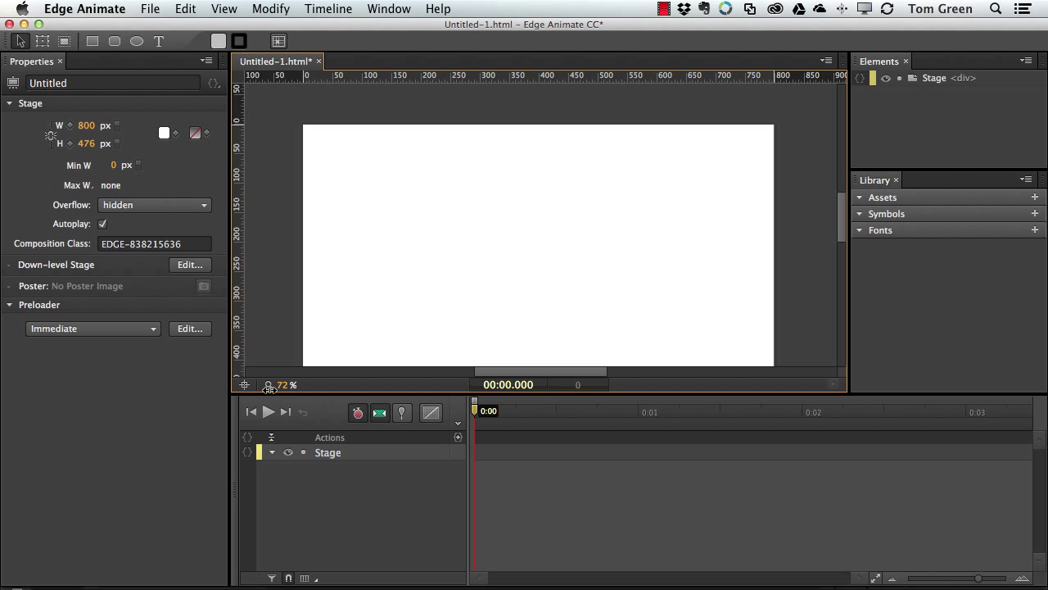
mouse_move(842, 227)
left_mouse_down()
mouse_move(845, 239)
mouse_move(844, 225)
left_mouse_up()
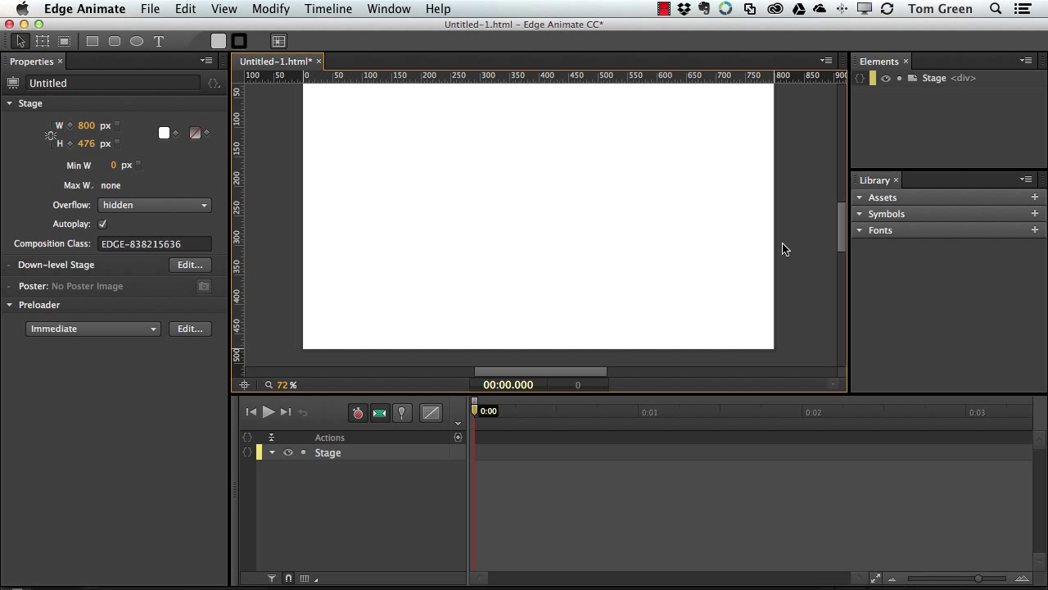
- Save As Interface.html into the Pshop folder, replacing the Untitled-1 name
left_click(154, 9)
left_click(167, 133)
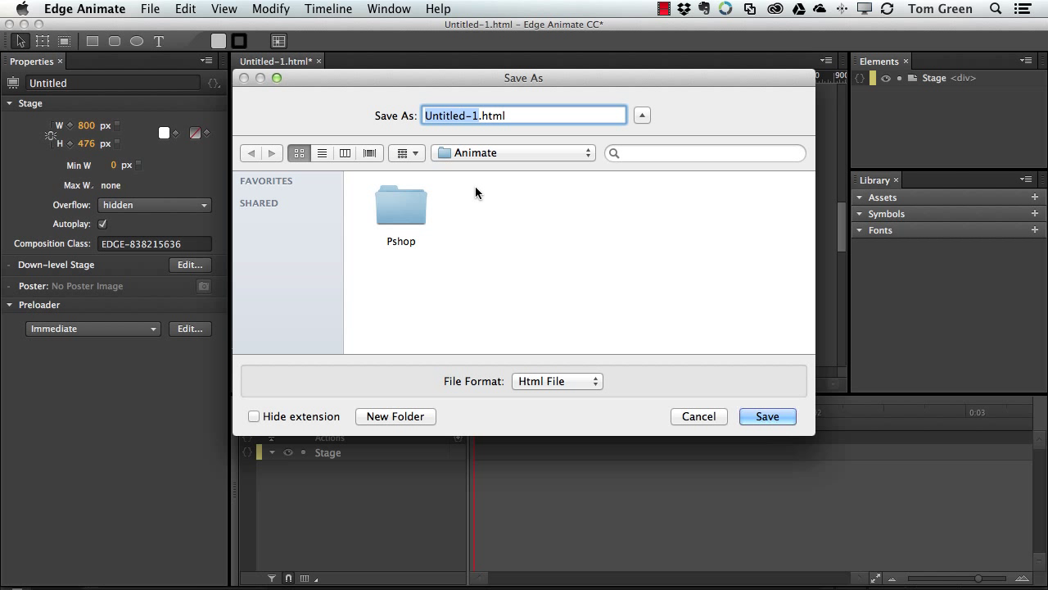
double_click(394, 207)
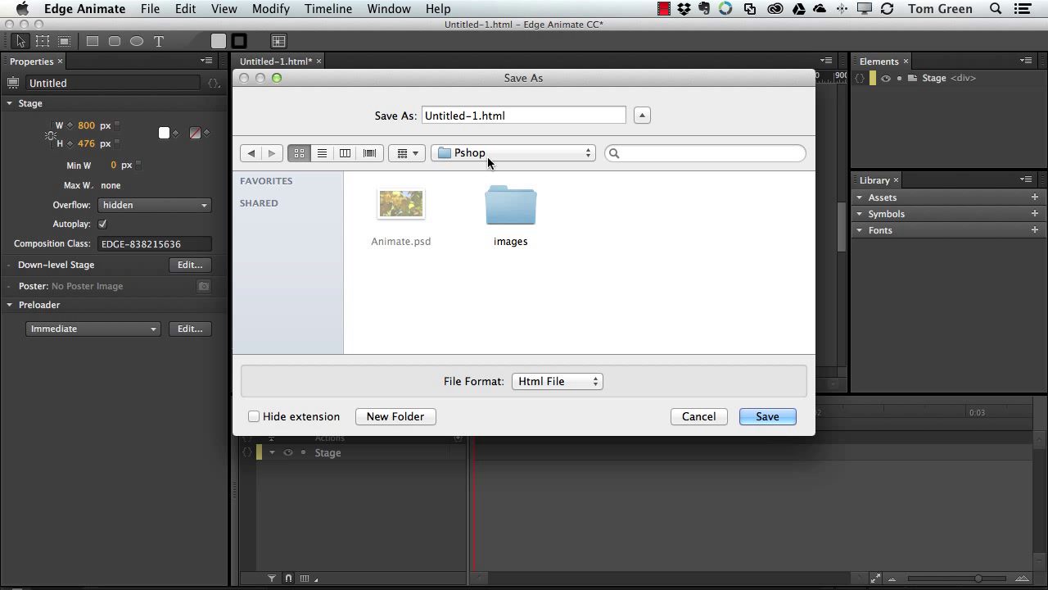
left_click(478, 117)
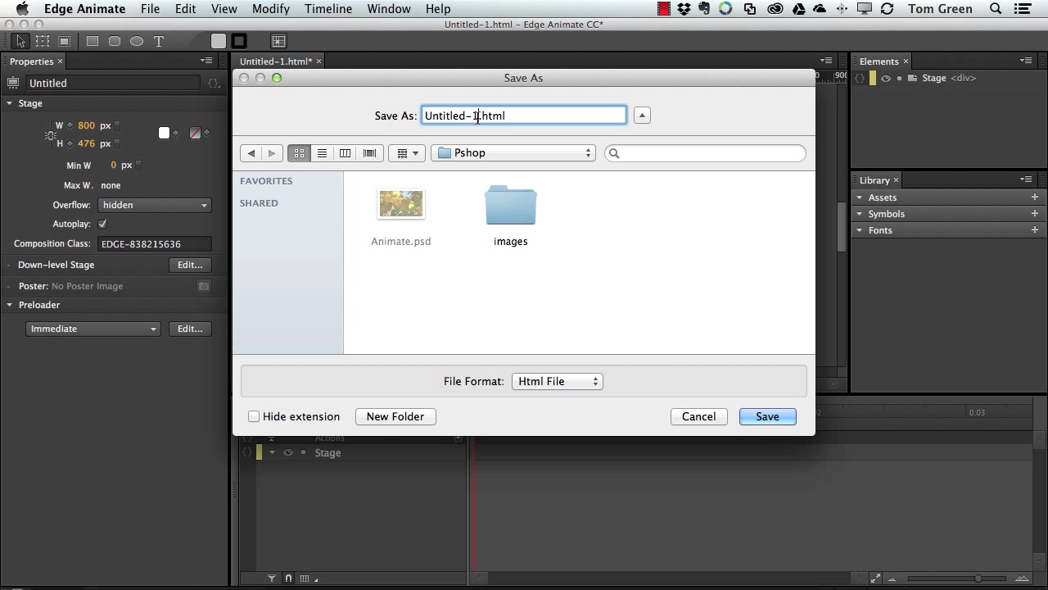
left_click_drag(478, 117, 402, 112)
type("Interface")
left_click(773, 414)
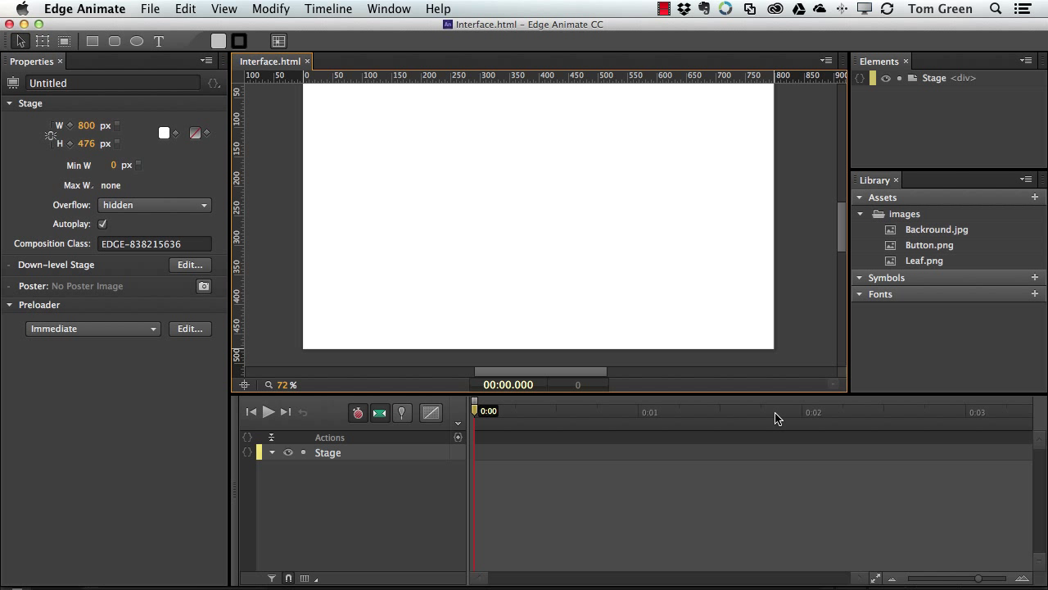
- Drag Backround.jpg onto the stage and align it to the top at about X 0, Y 0
left_click_drag(915, 232, 305, 82)
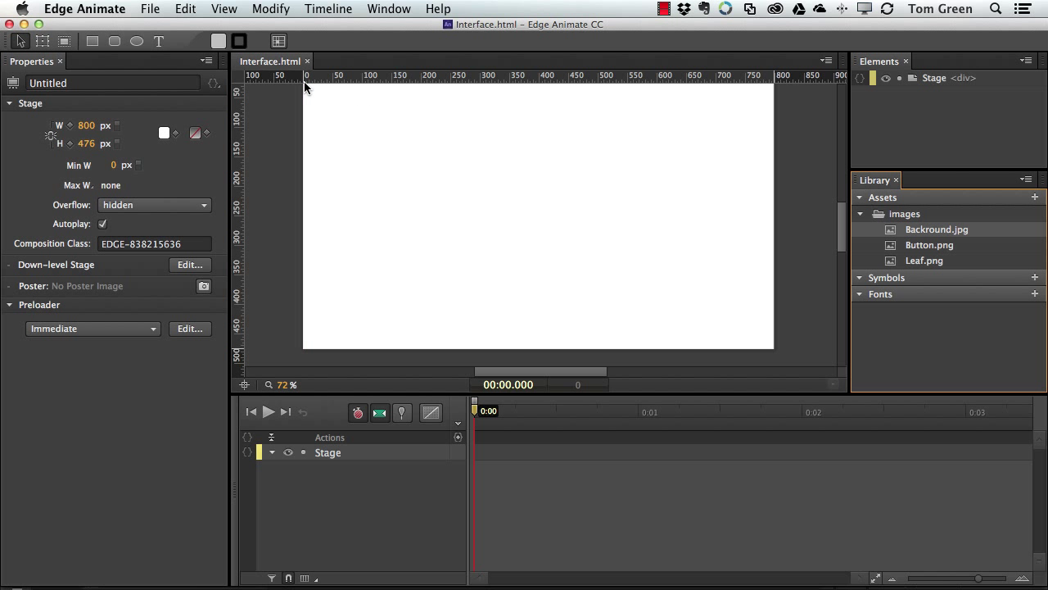
left_click_drag(921, 234, 391, 128)
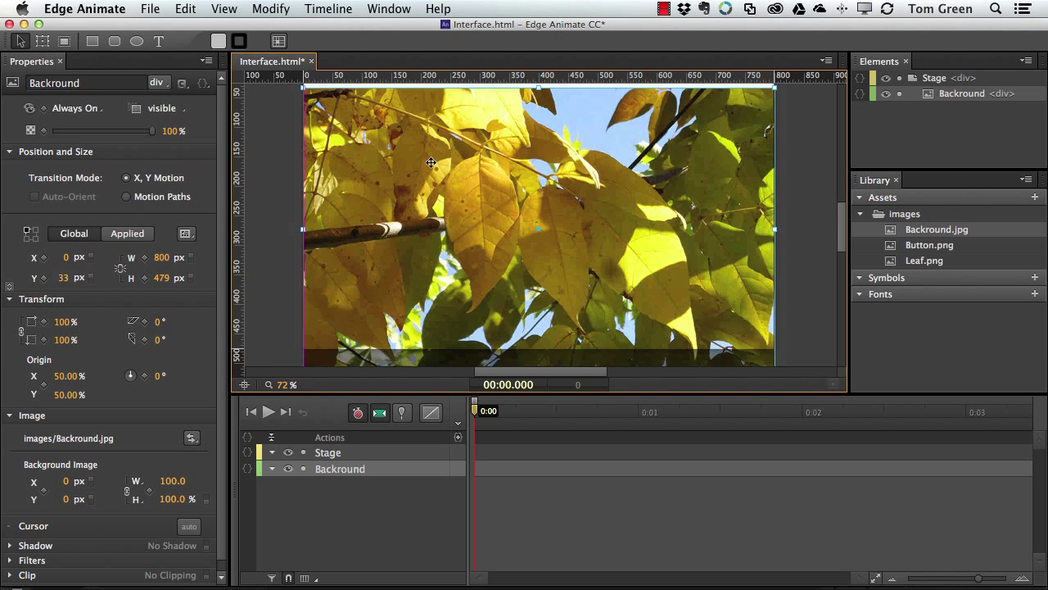
left_click_drag(431, 162, 433, 151)
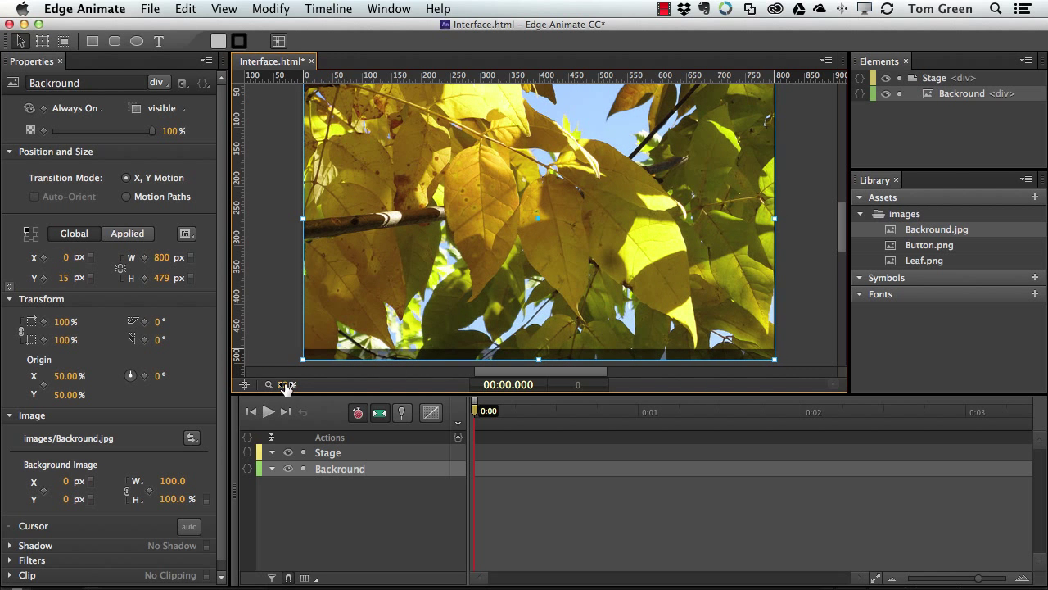
left_click_drag(285, 385, 254, 384)
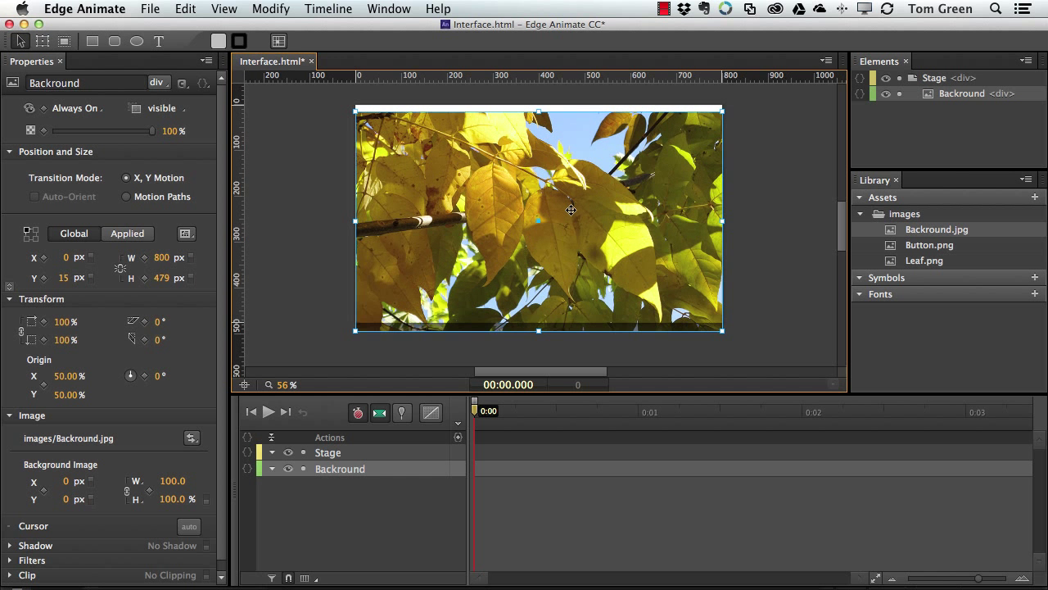
left_click_drag(571, 210, 570, 203)
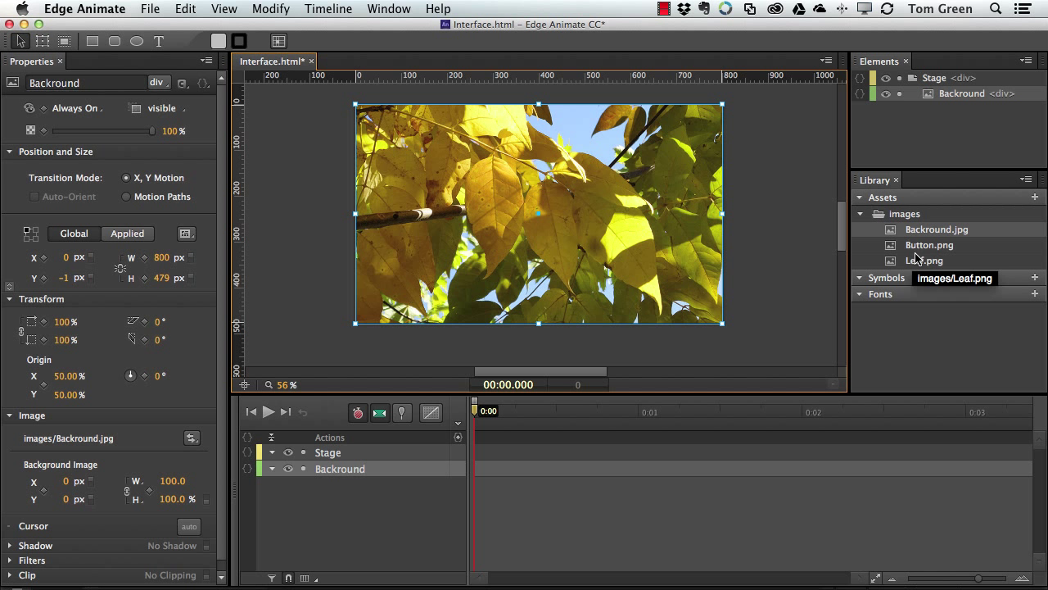
- Place Button.png at the lower right and Leaf.png near the upper left at X 52, Y 46
left_click(780, 270)
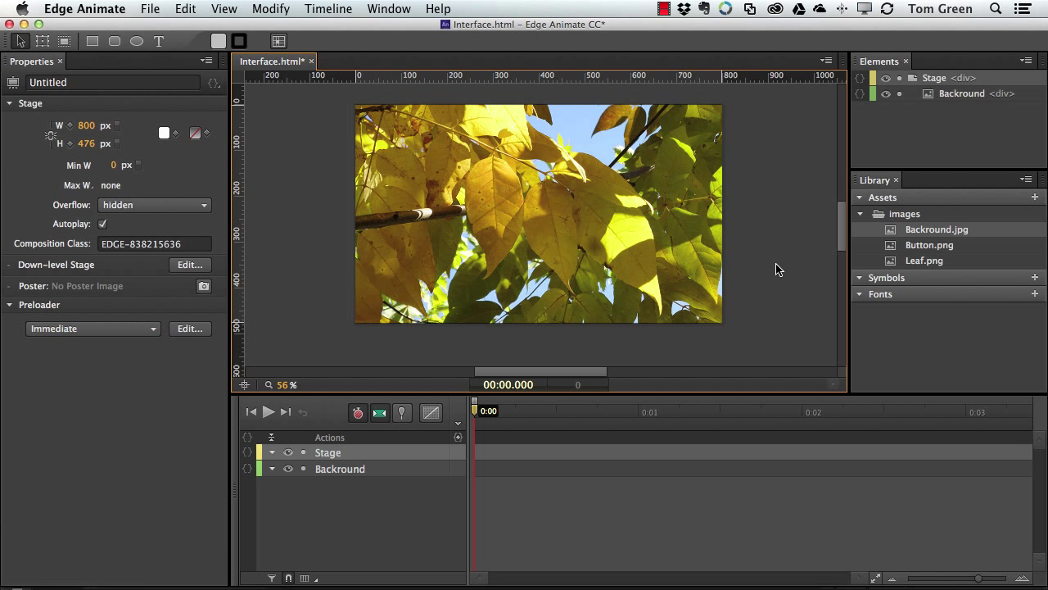
left_click(891, 249)
left_click_drag(891, 249, 678, 286)
left_click(919, 264)
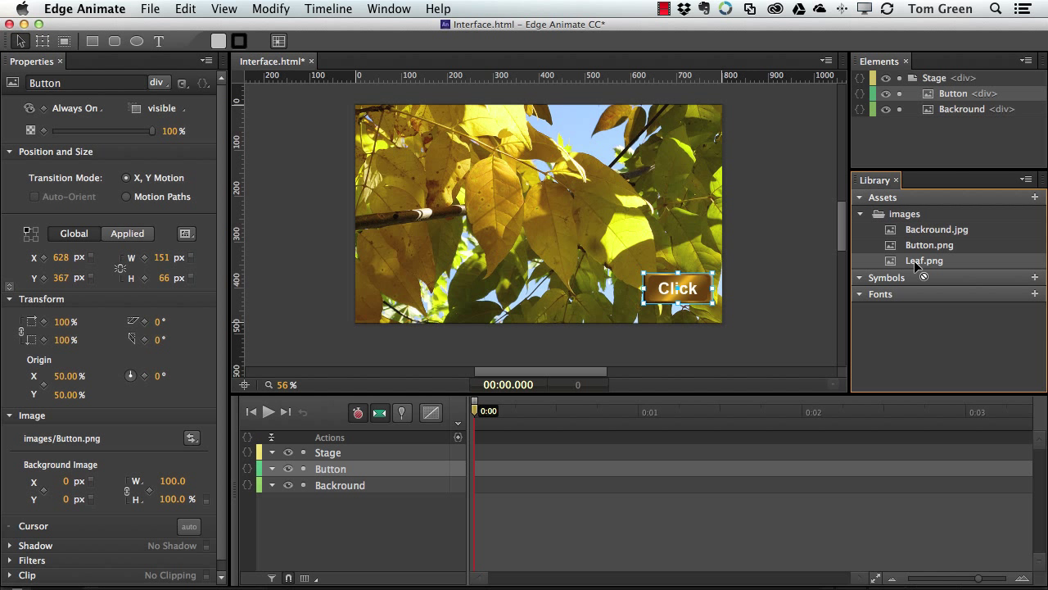
left_click_drag(915, 266, 457, 173)
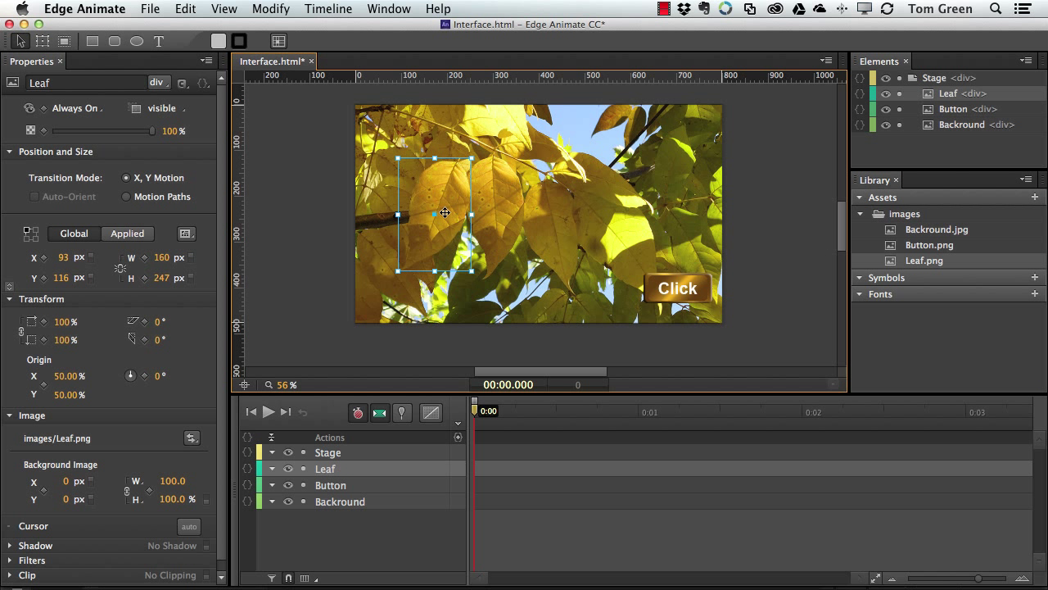
left_click_drag(445, 213, 405, 202)
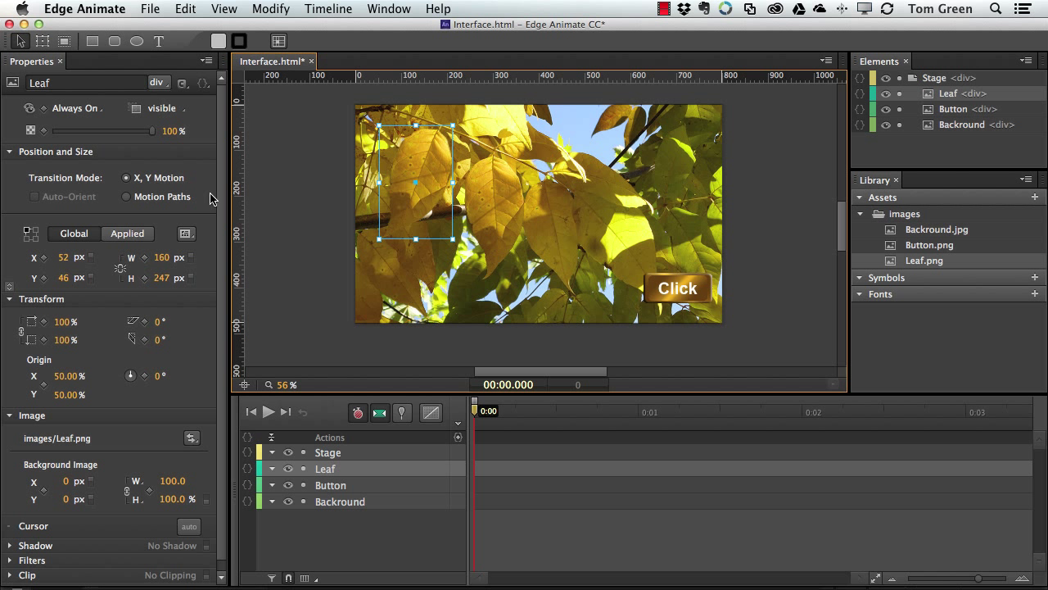
- Give the leaf an auto-oriented motion path from 0:00 to 0:02 ending below the stage, curved left
left_click(127, 198)
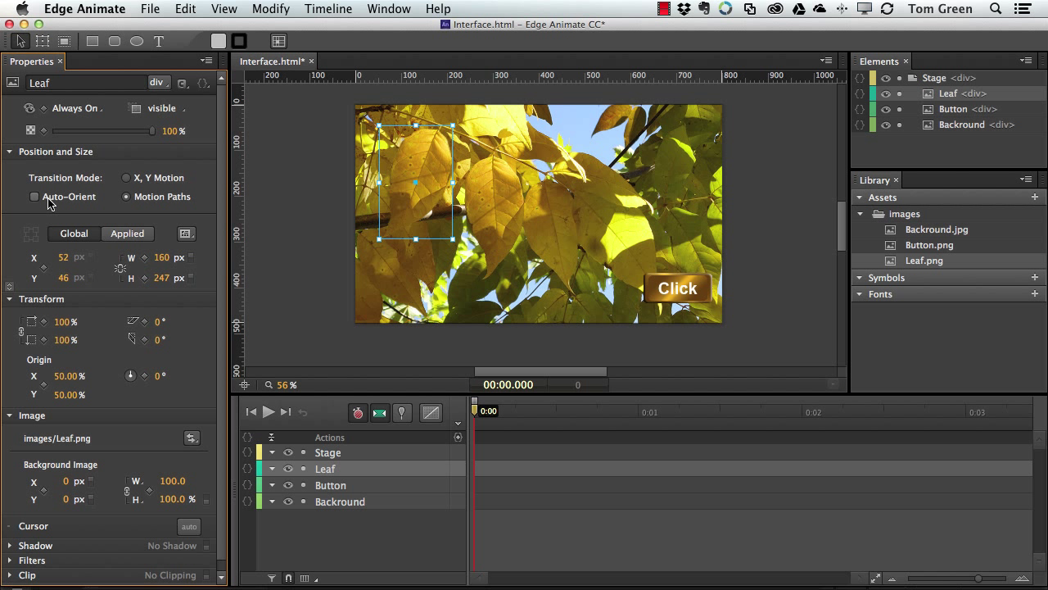
left_click(36, 197)
left_click(45, 271)
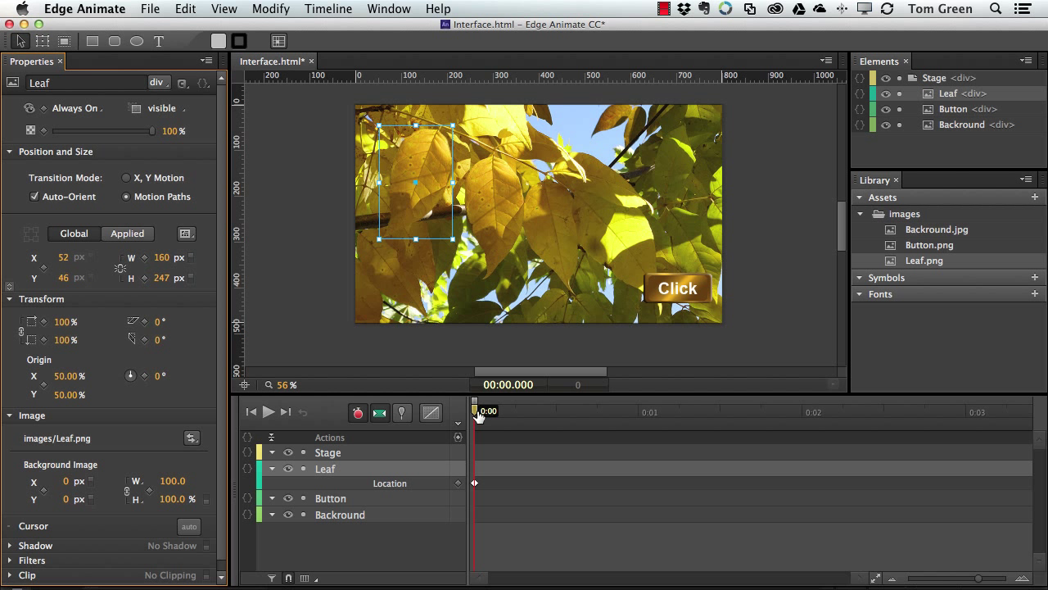
left_click_drag(475, 407, 801, 441)
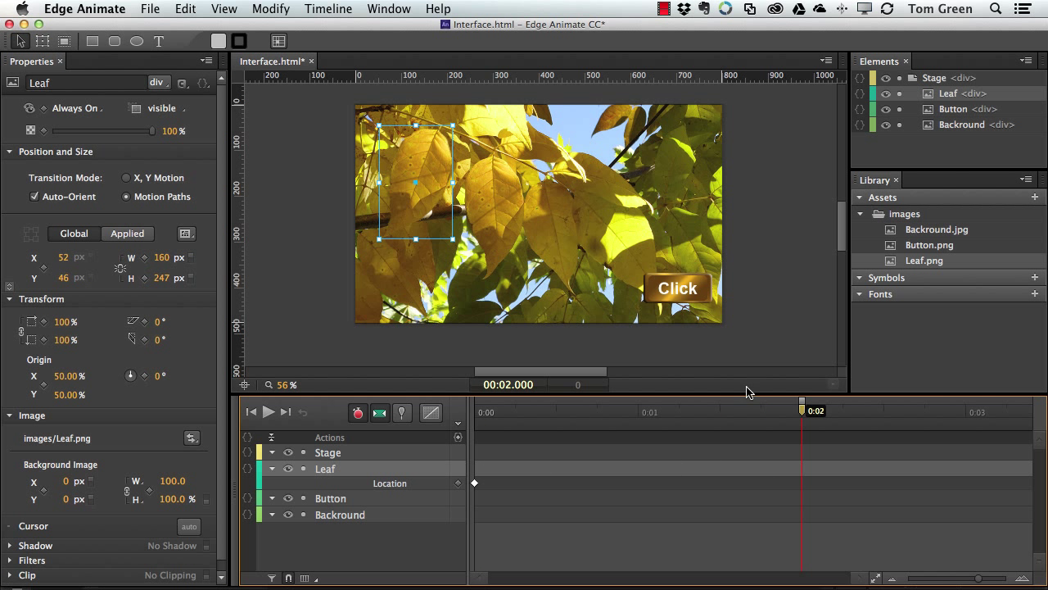
left_click_drag(396, 190, 392, 390)
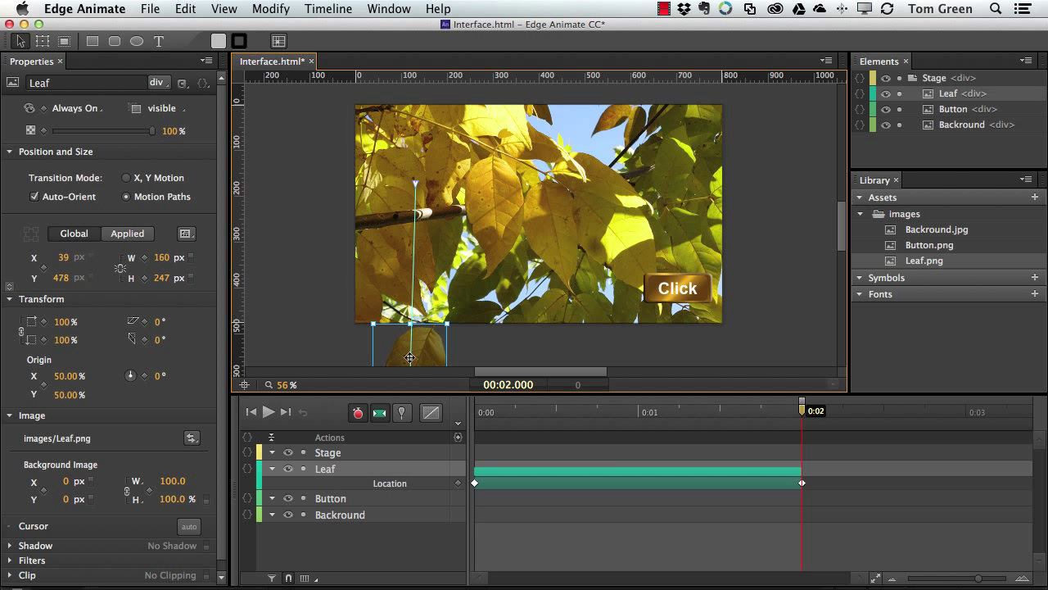
left_click(413, 253)
left_click_drag(414, 256, 381, 239)
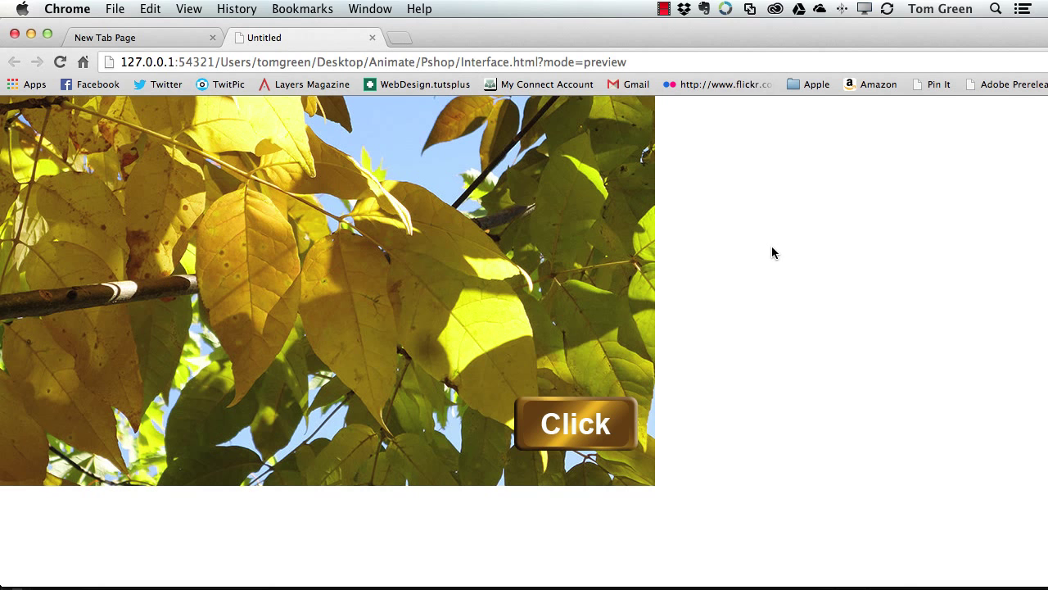
- Leave the Chrome preview and return to Photoshop with Cmd+Tab
key("super+Tab")
key("super+Tab")
key("super+Tab")
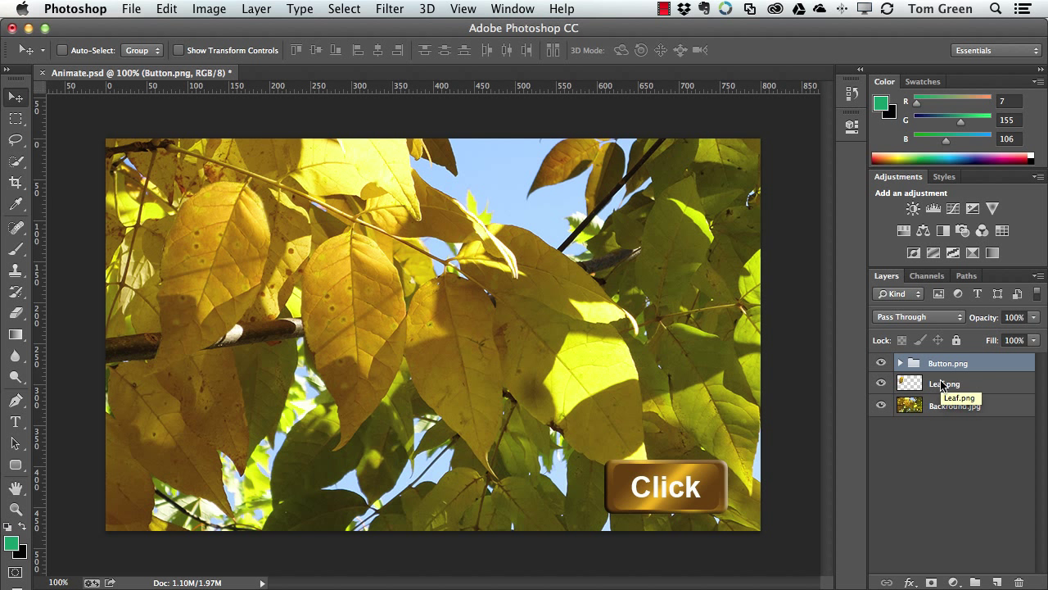
left_click(134, 9)
mouse_move(168, 244)
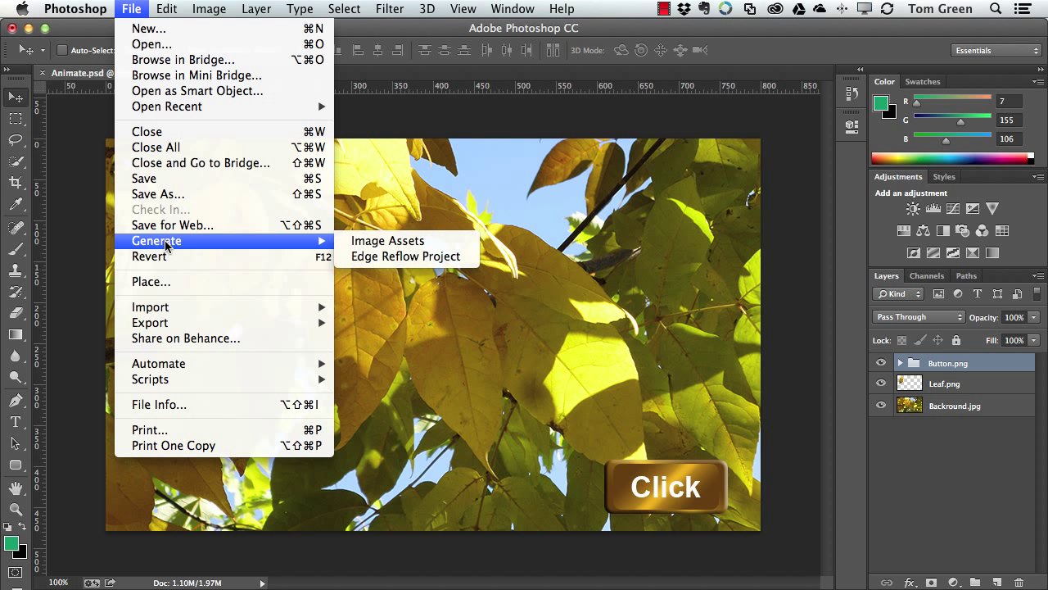
left_click(801, 185)
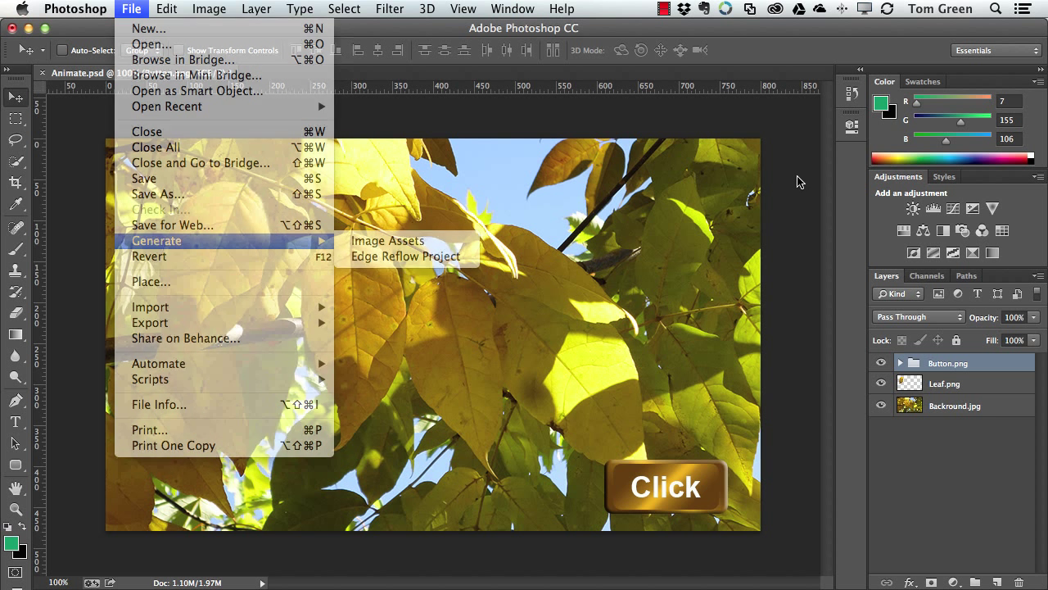